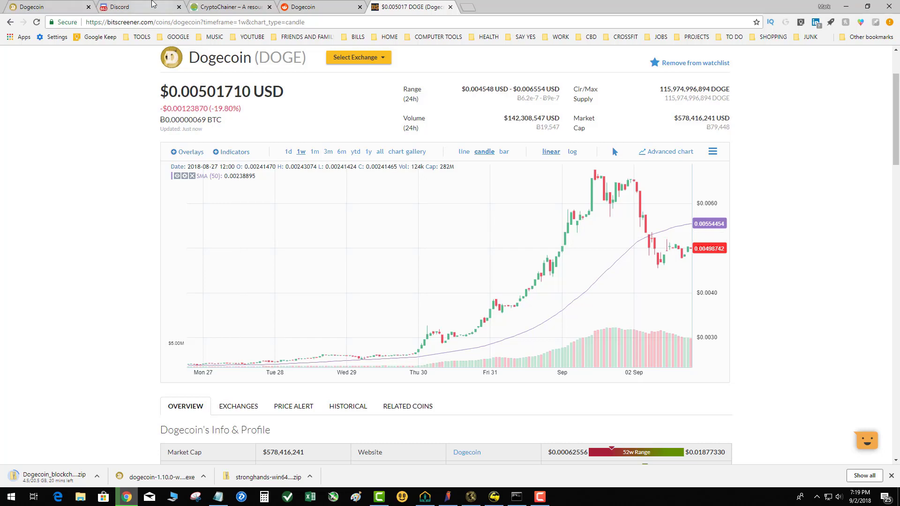
Step: Open the Windows wallet choices on dogecoin.com and check the downloaded Dogecoin Core 1.10.0 installer in its folder
key(ctrl+1)
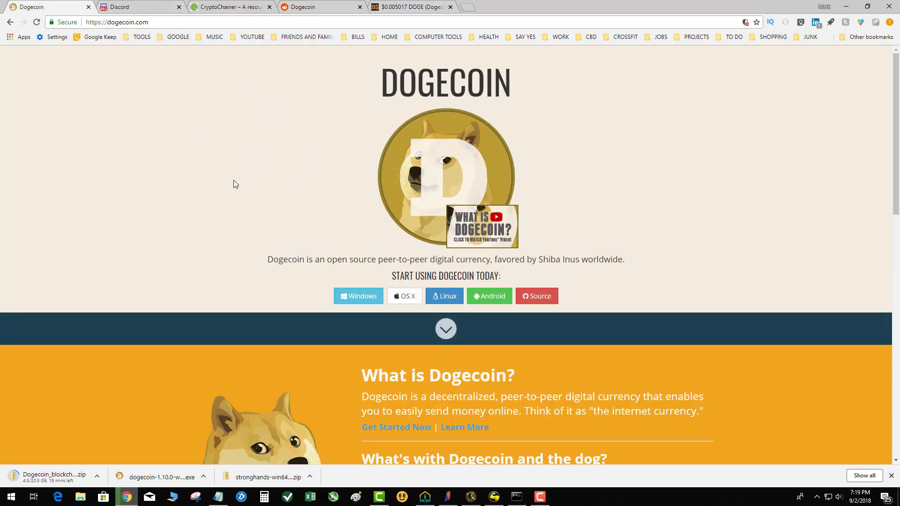
click(365, 298)
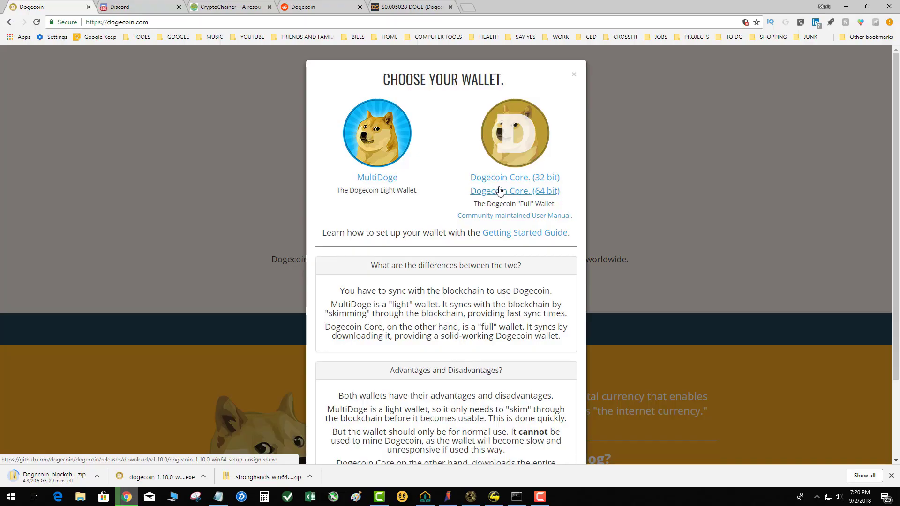
click(201, 479)
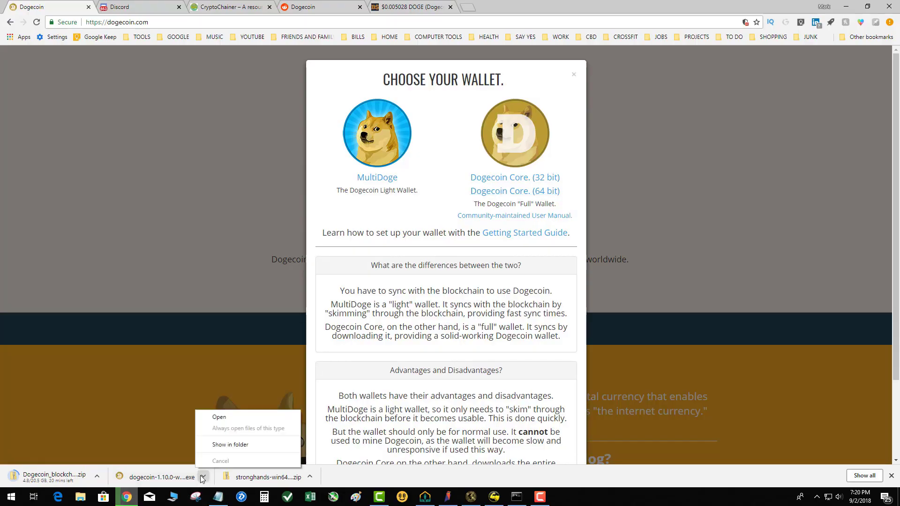
click(212, 440)
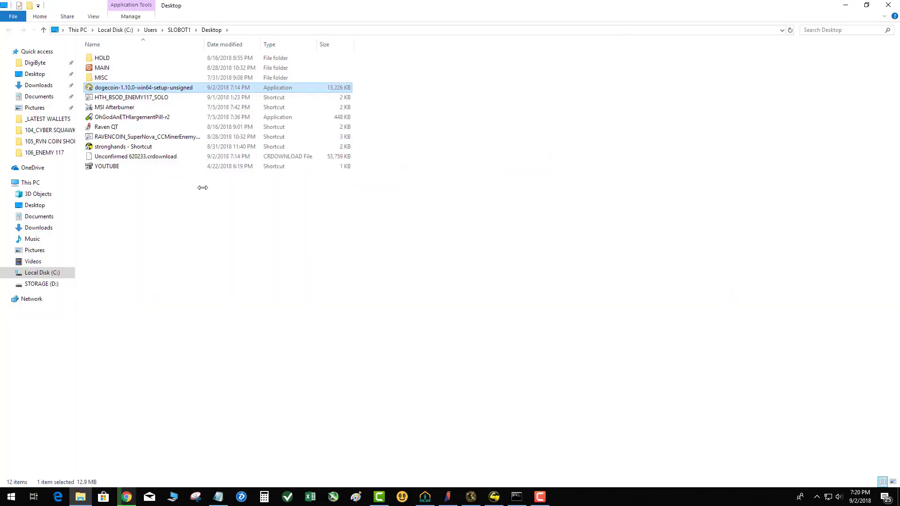
click(895, 1)
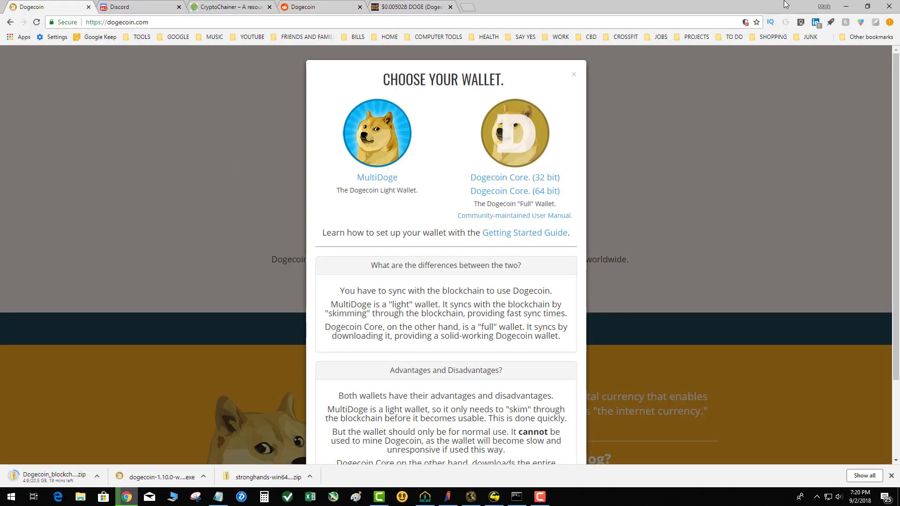
Step: Move the dogecoin-1.10.0-win64-setup-unsigned installer to a clear area of the desktop and run it
click(846, 7)
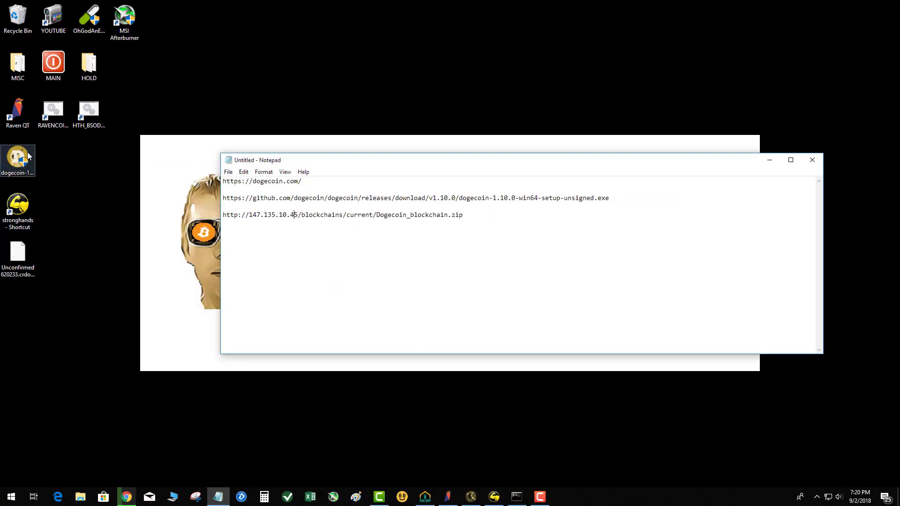
click(28, 154)
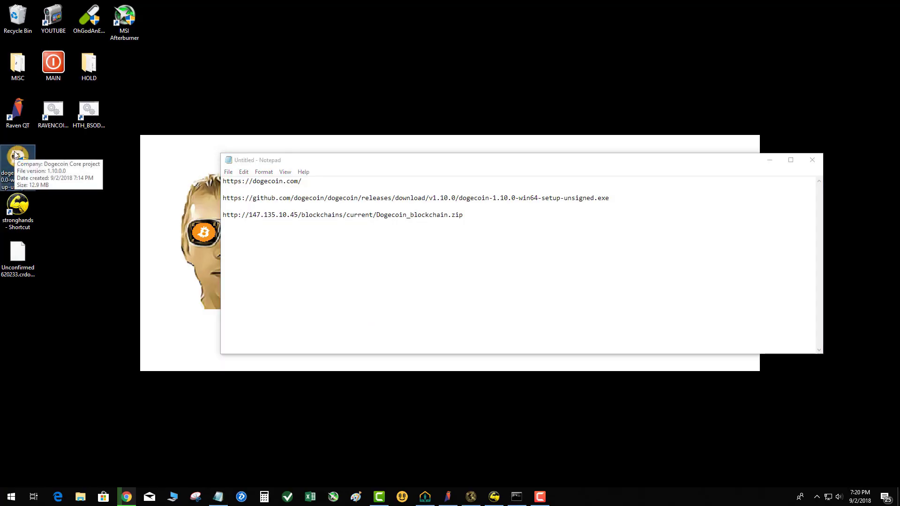
drag(15, 154, 296, 92)
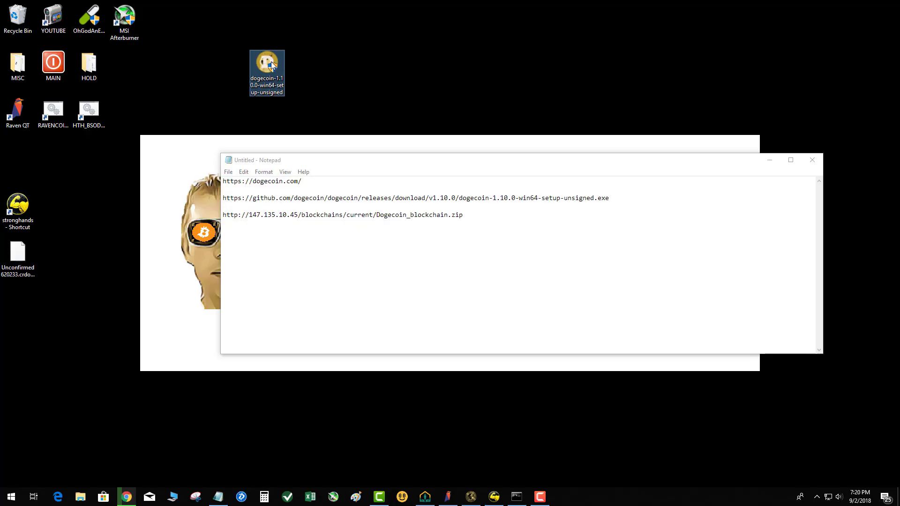
click(311, 108)
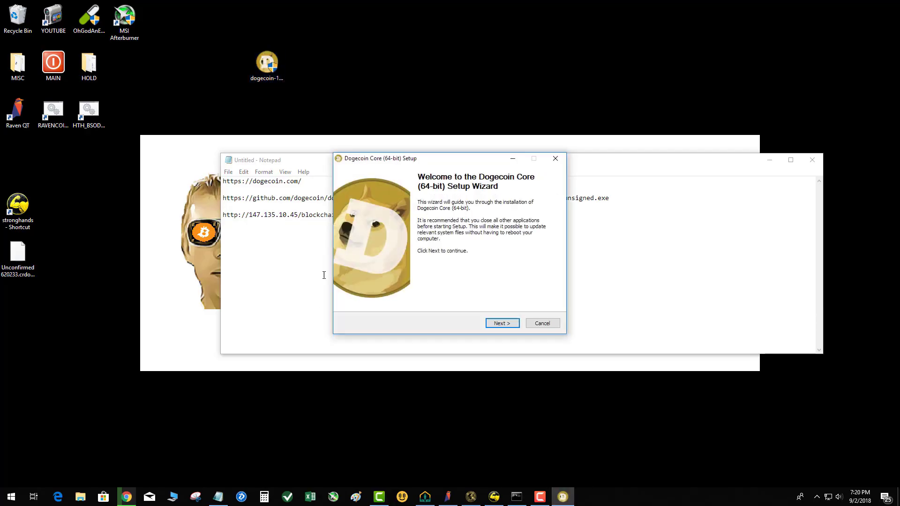
Step: Set the Dogecoin Core install location to the DOGE folder inside MINING_HUB on the STORAGE (D:) drive
click(504, 323)
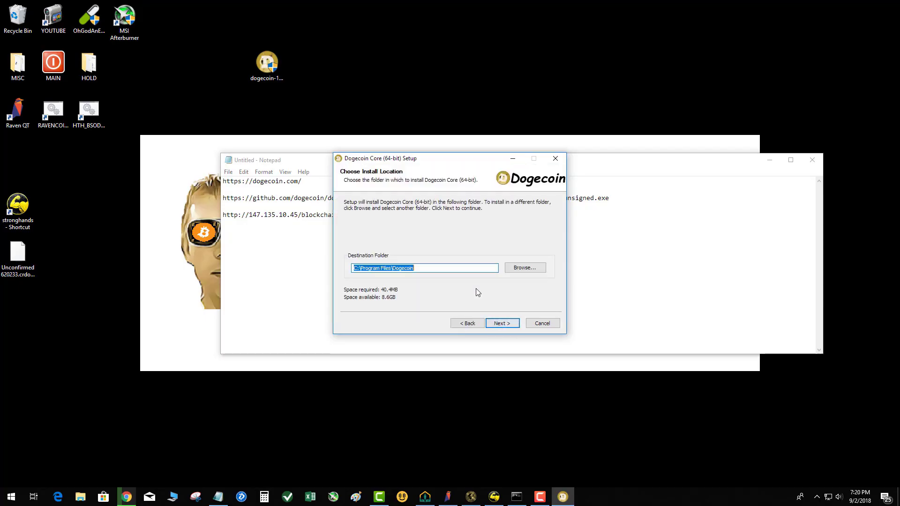
click(519, 269)
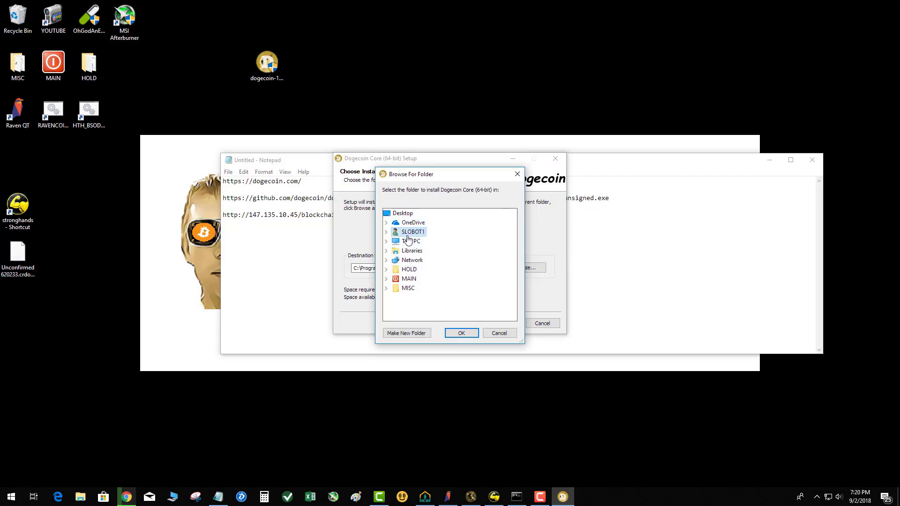
click(387, 241)
scroll(414, 267, down, 2)
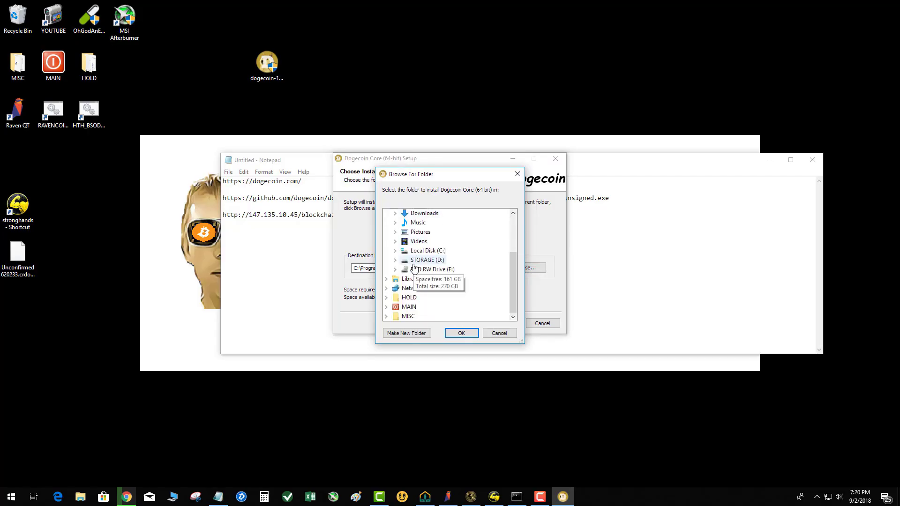
double_click(415, 262)
scroll(436, 267, down, 1)
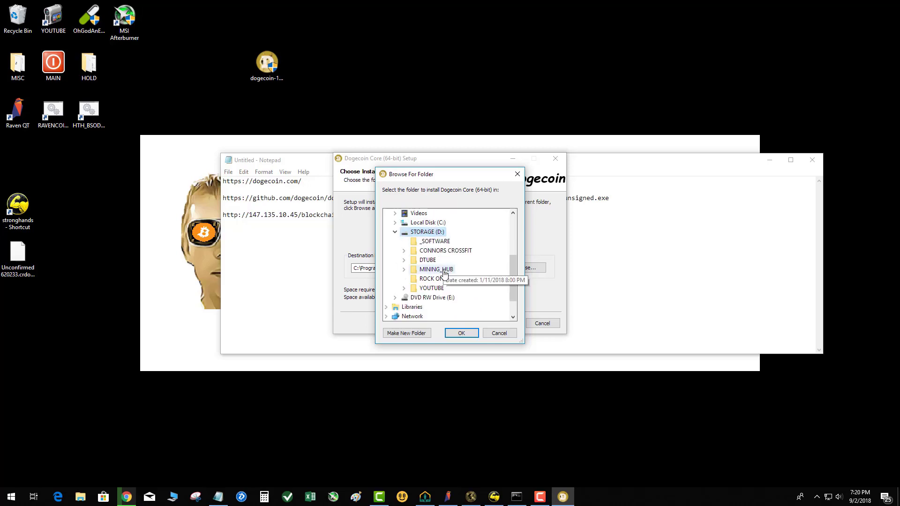
double_click(436, 270)
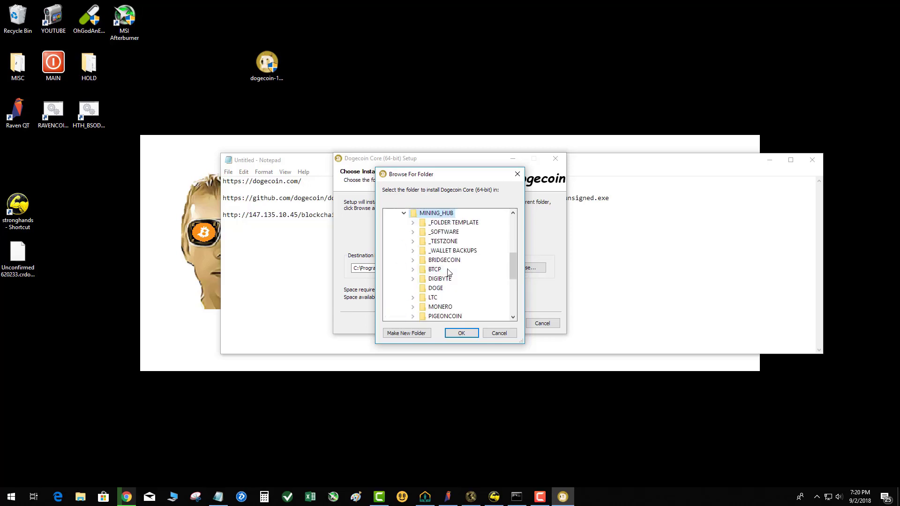
click(435, 288)
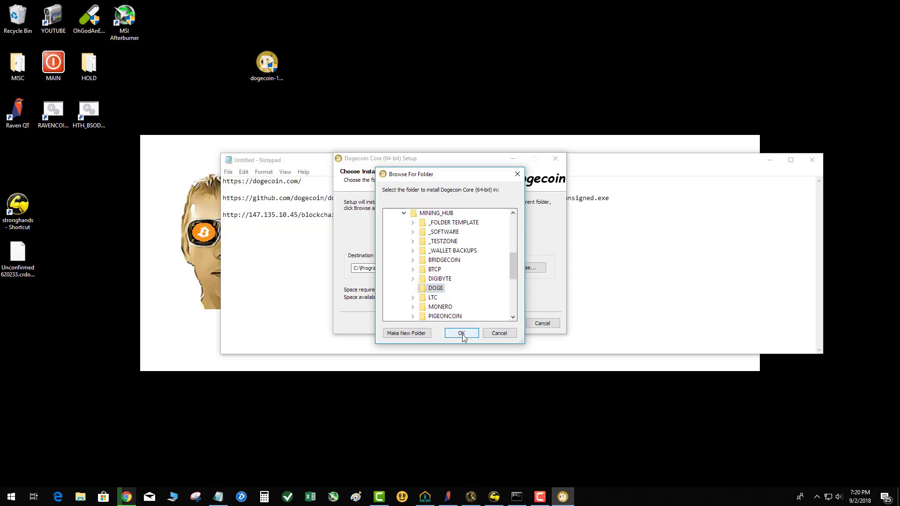
click(461, 333)
click(503, 323)
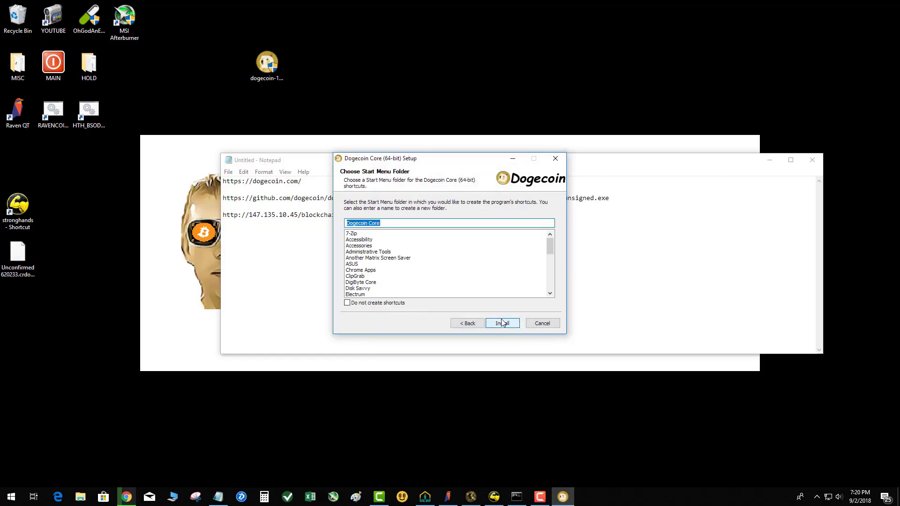
Step: Install Dogecoin Core with the default Start Menu folder and finish the setup with the option to run the wallet
click(502, 323)
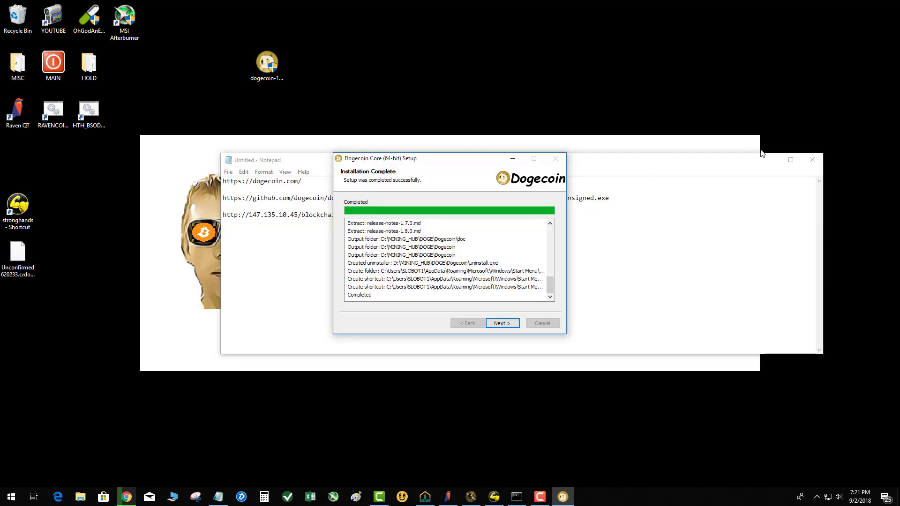
click(770, 160)
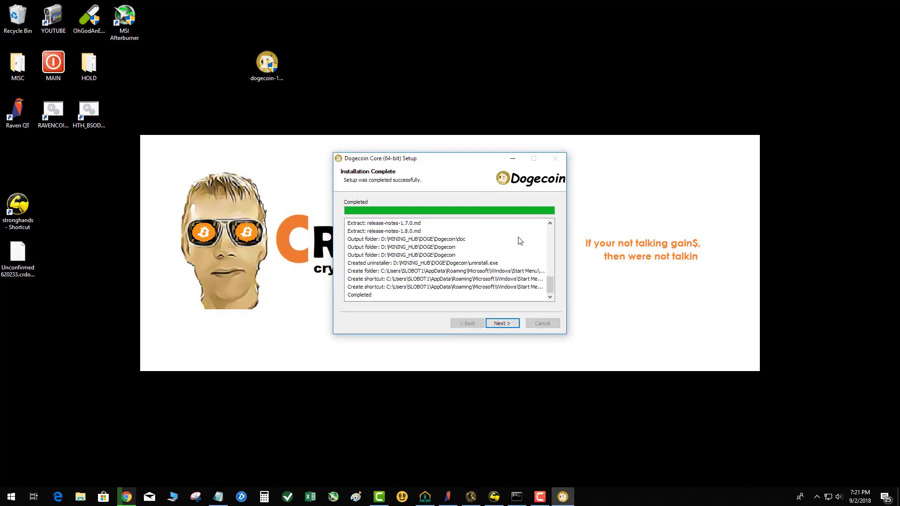
click(501, 325)
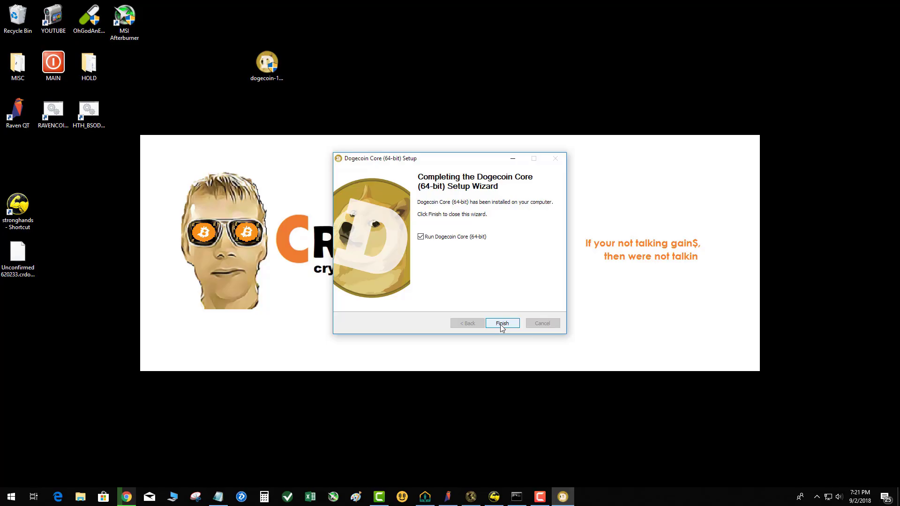
click(501, 328)
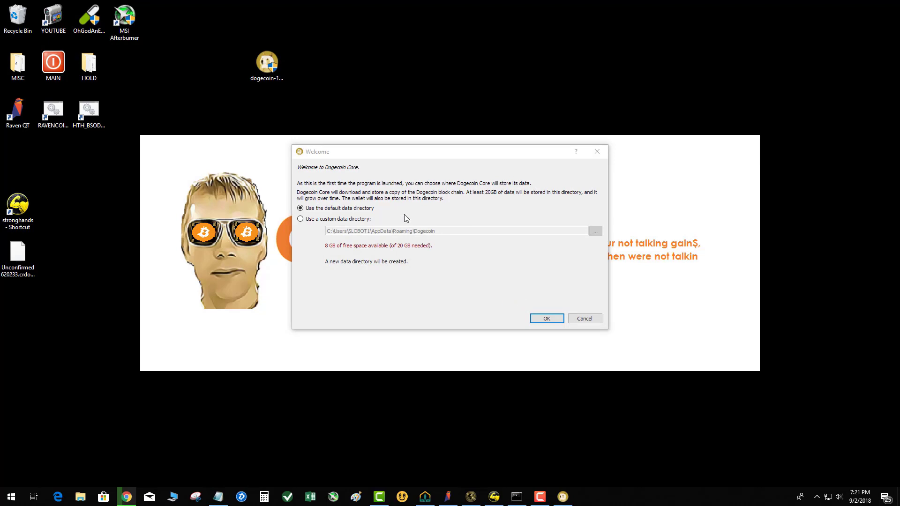
Step: Choose D:\MINING_HUB\DOGE\Dogecoin as the custom data directory for Dogecoin Core
click(300, 219)
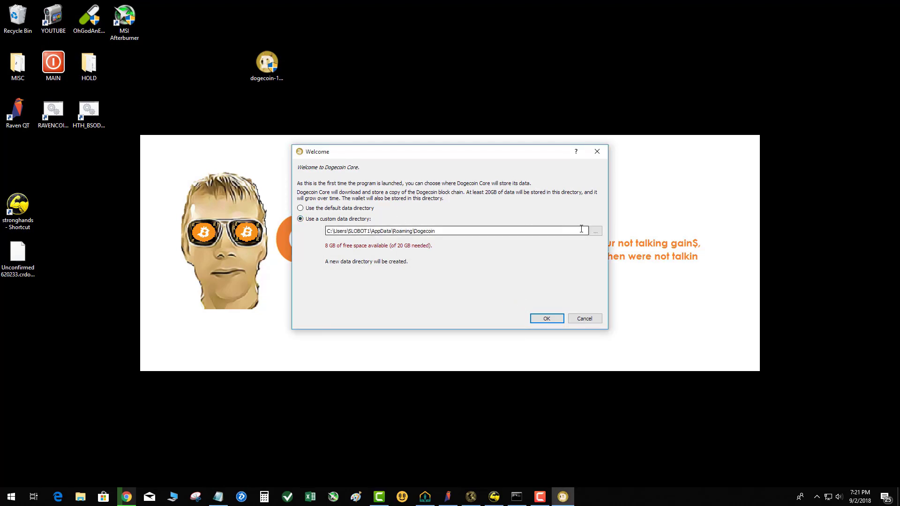
click(595, 231)
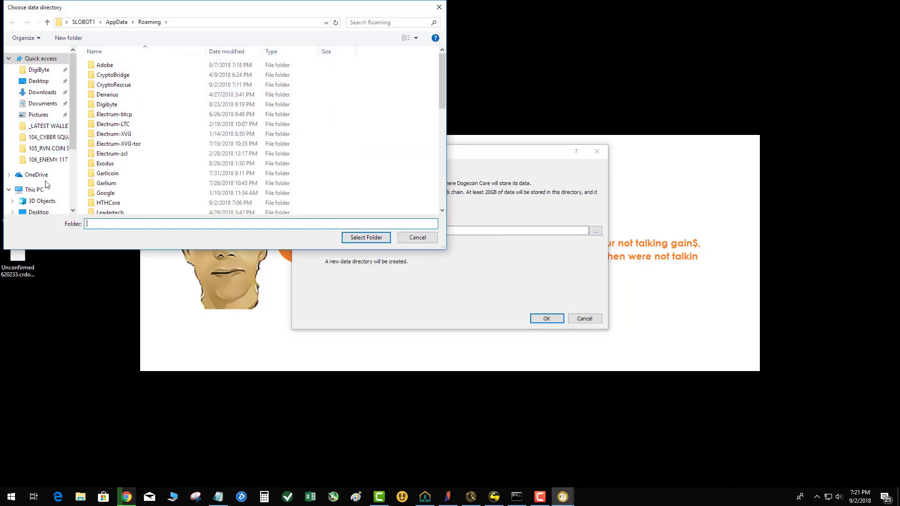
scroll(38, 188, down, 3)
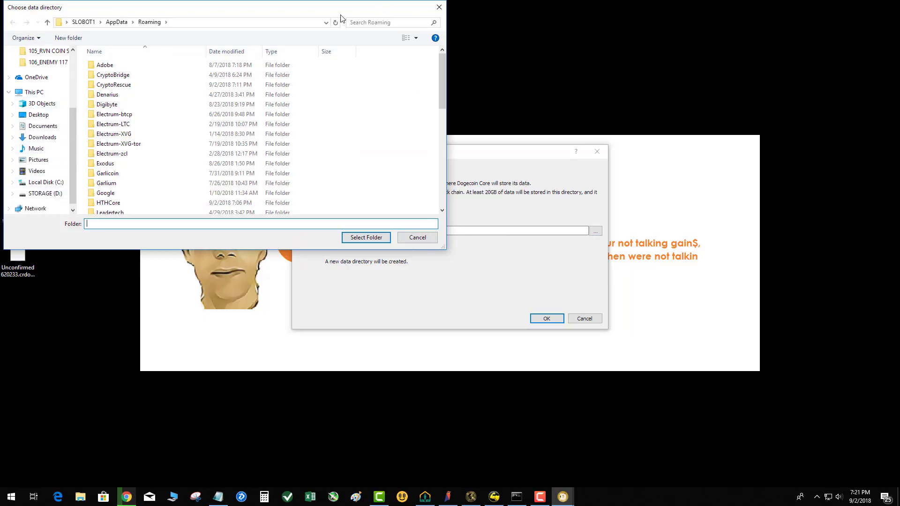
drag(328, 9, 451, 168)
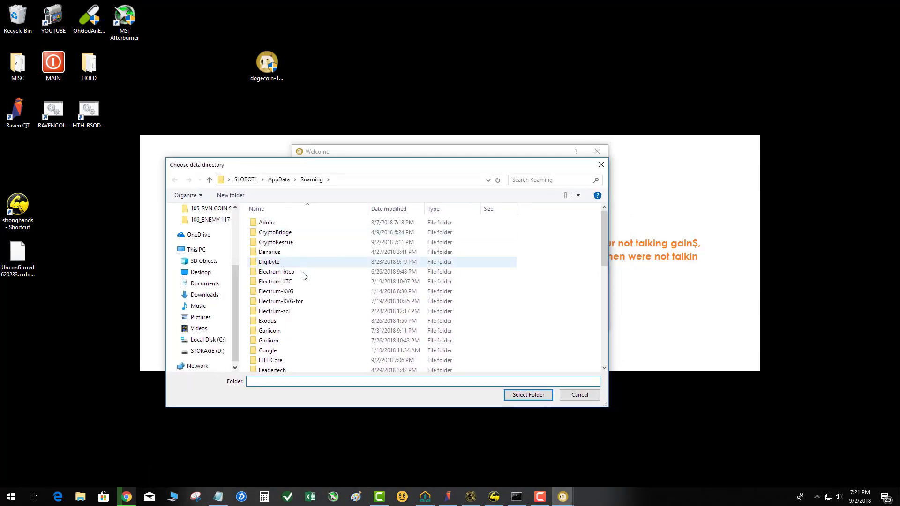
click(217, 352)
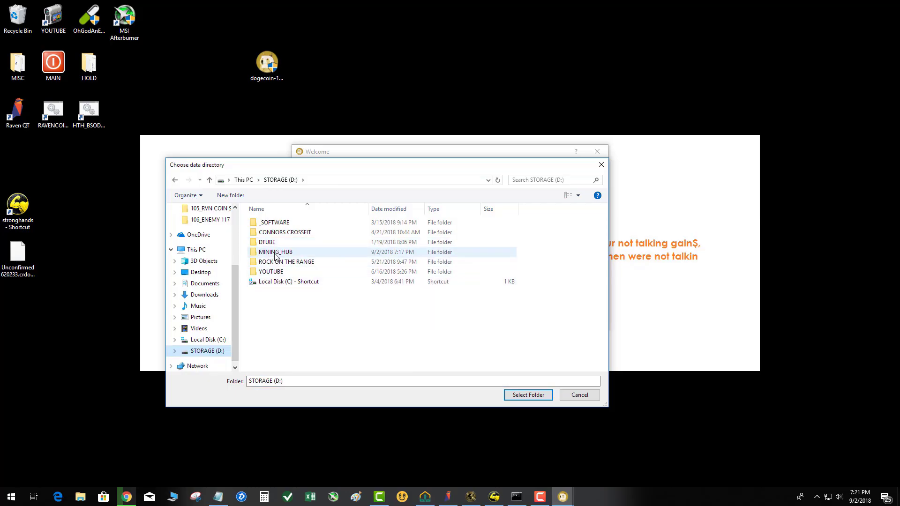
double_click(282, 252)
scroll(282, 270, down, 1)
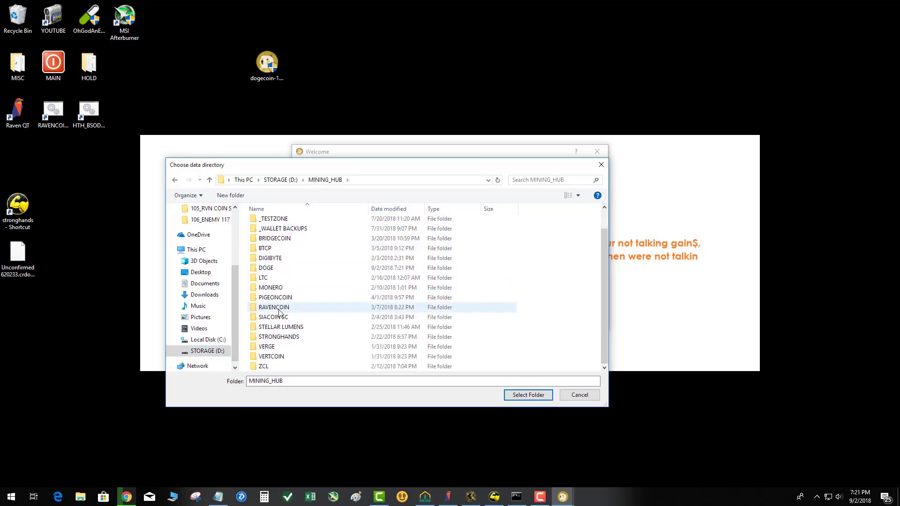
double_click(270, 270)
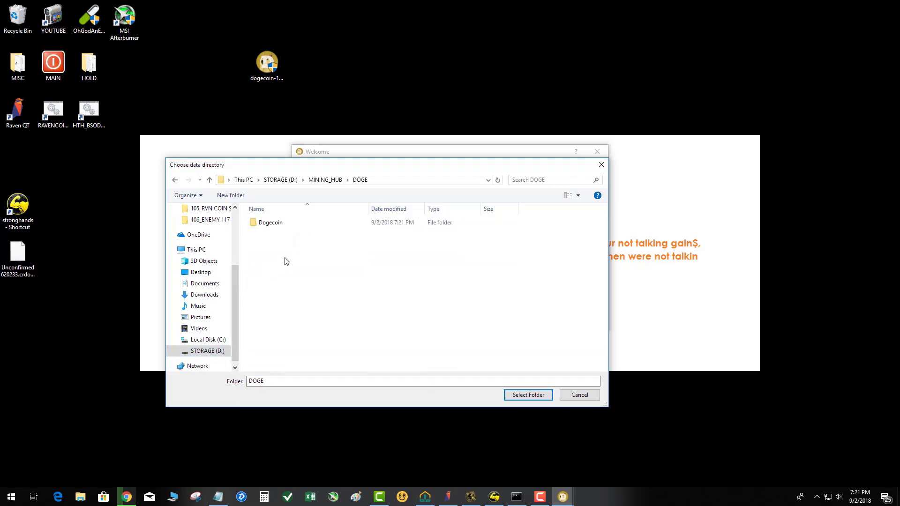
click(269, 223)
double_click(269, 223)
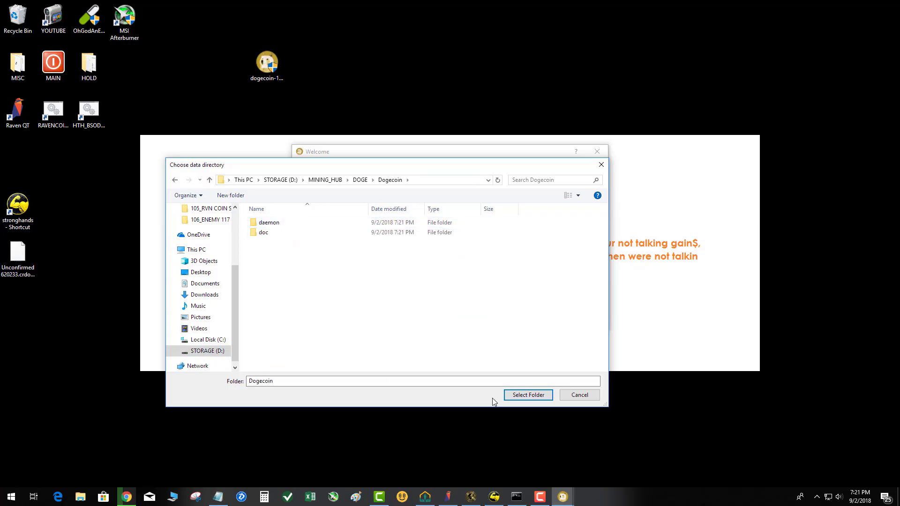
click(521, 395)
Step: Start the wallet with the chosen data directory and allow it through the firewall on private and public networks
click(539, 323)
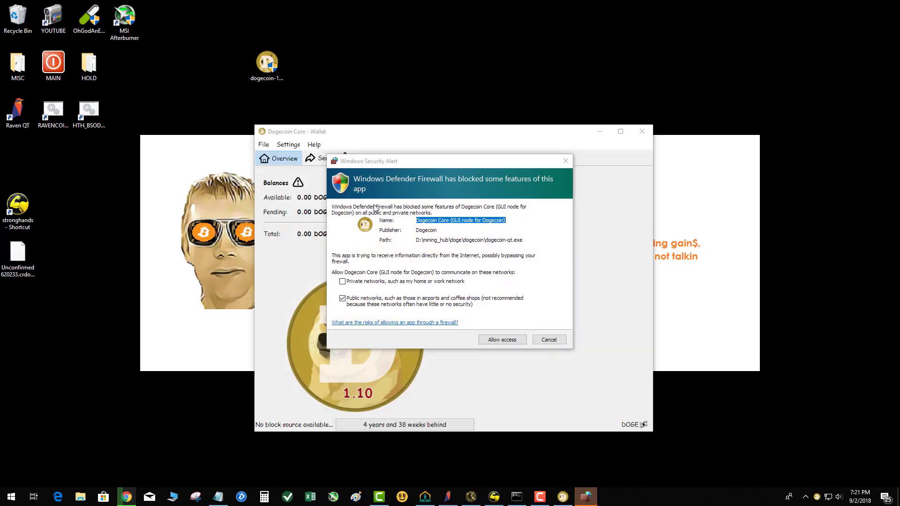
click(357, 281)
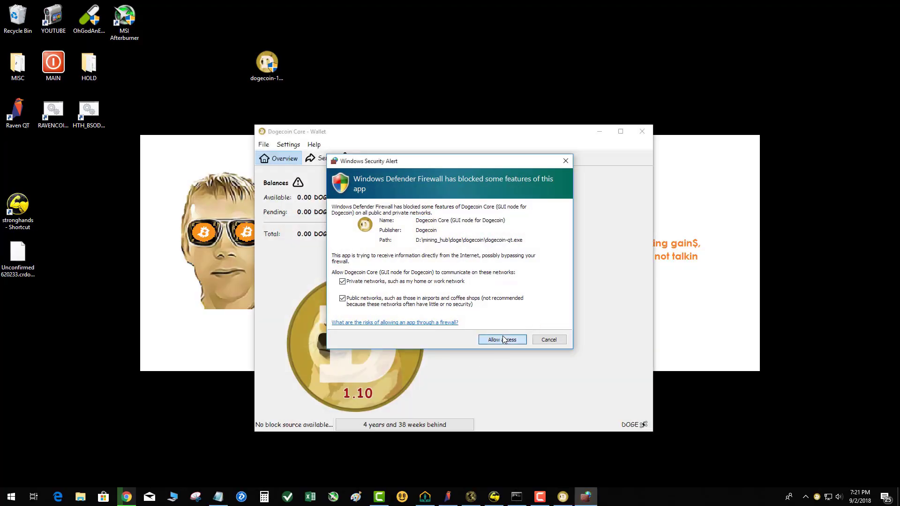
key(Return)
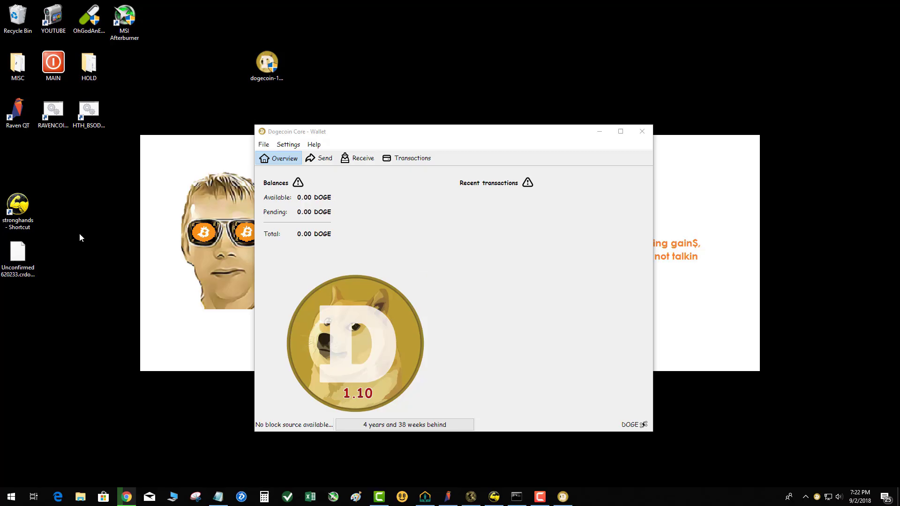
Step: Switch to Chrome and view the DogeCoin blockchain entry on the CryptoChainer site
click(126, 497)
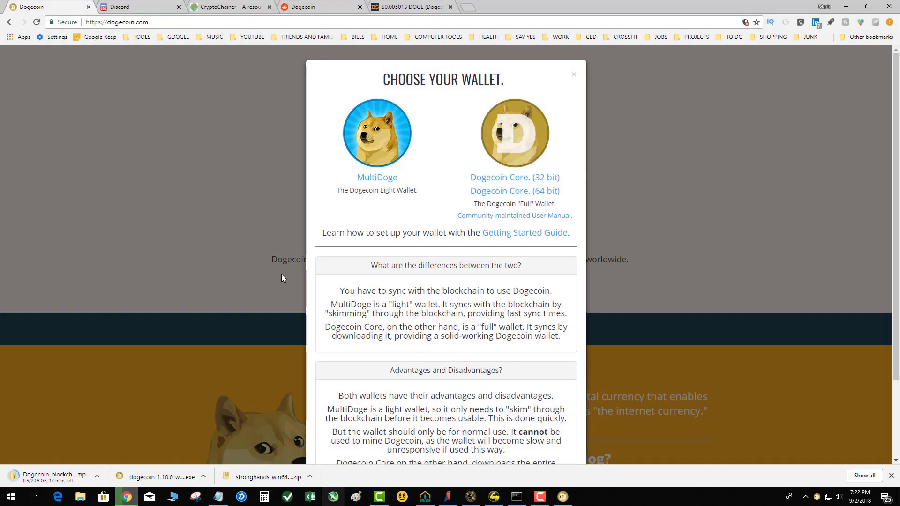
click(219, 8)
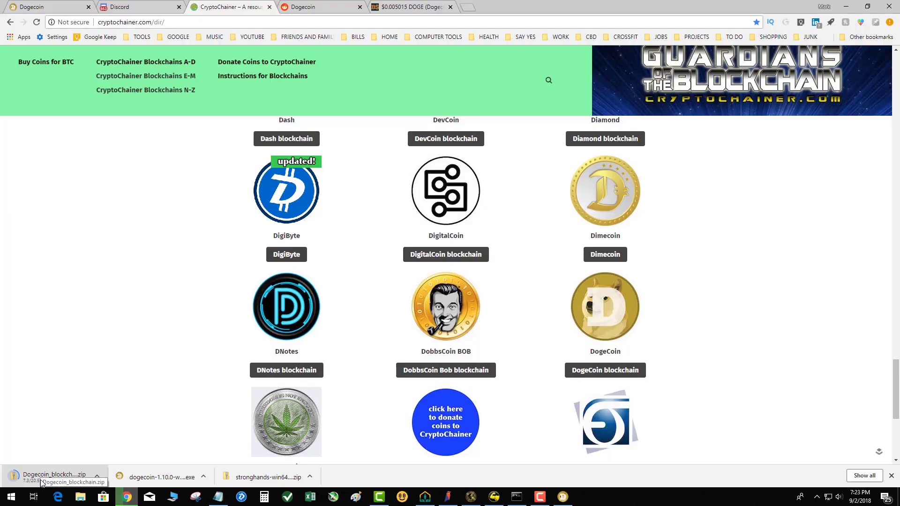
Step: Copy the blocks and chainstate folders and peers.dat from the DOGE\Dogecoin_blockchain folder into the DOGE\Dogecoin folder
mouse_move(425, 498)
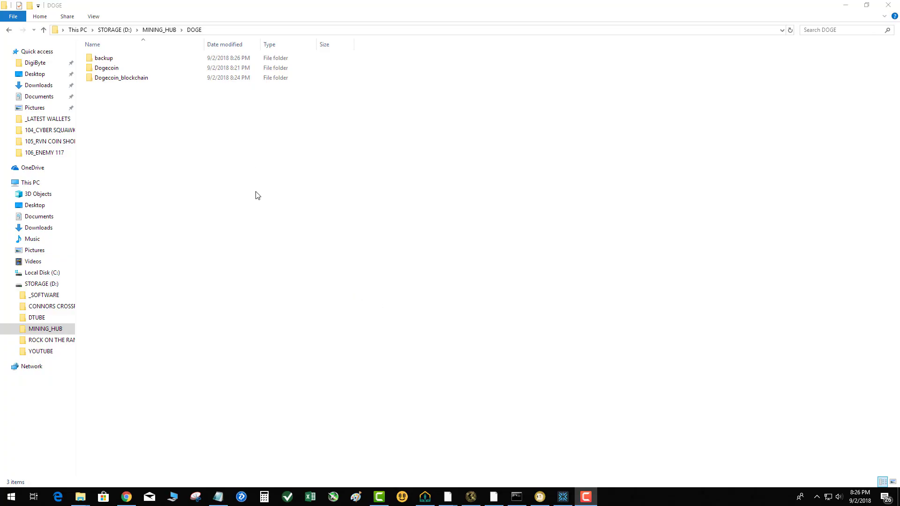
double_click(91, 78)
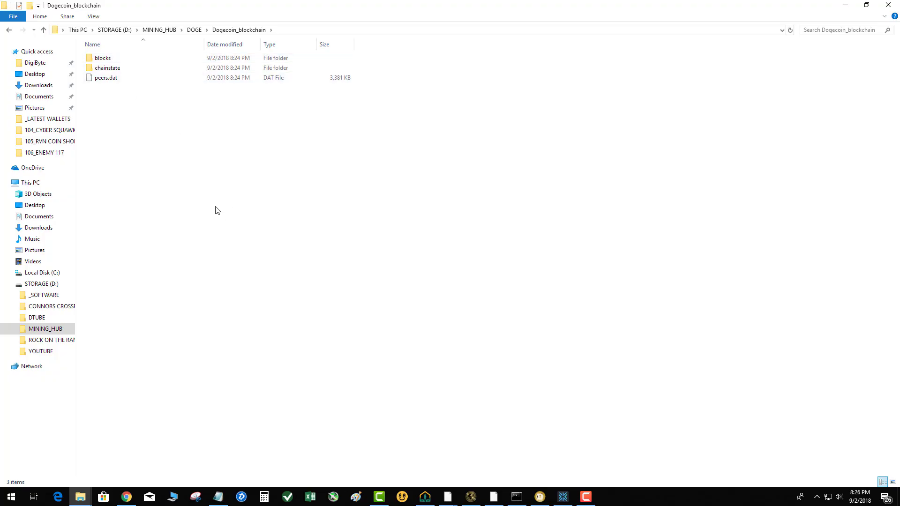
drag(139, 105, 79, 51)
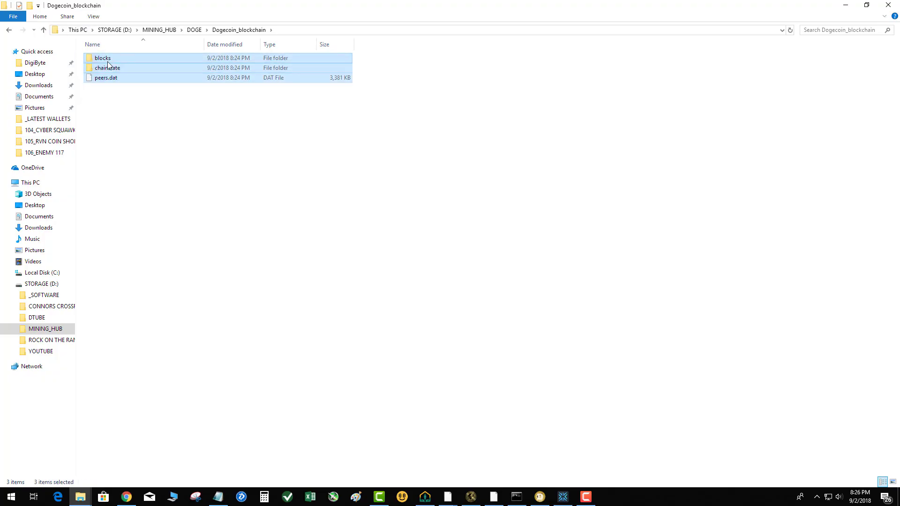
right_click(109, 62)
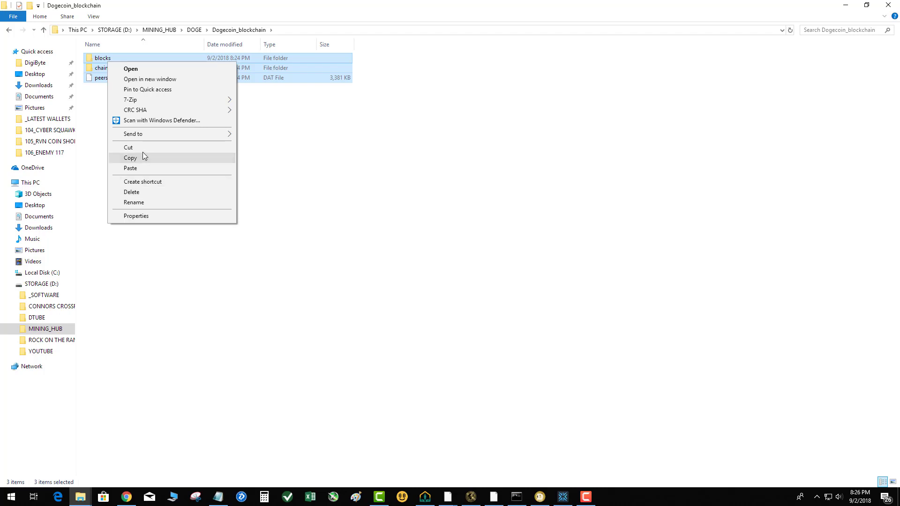
click(143, 156)
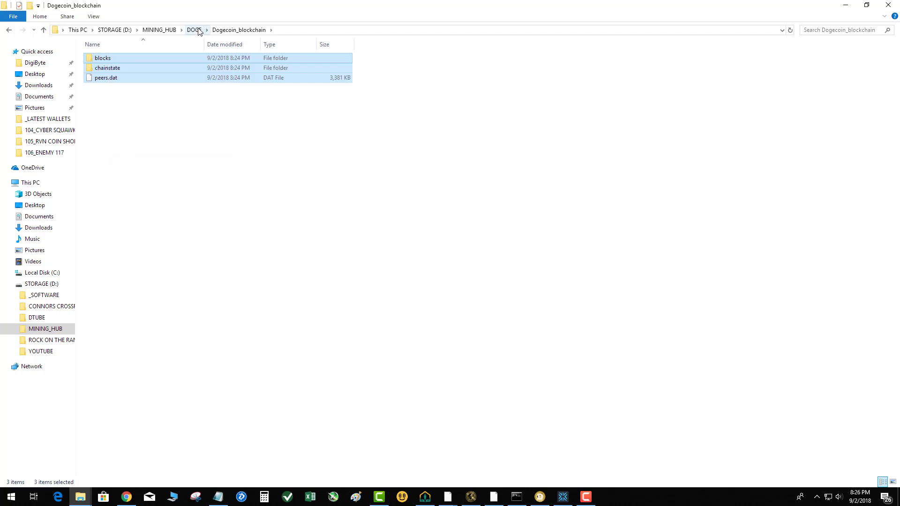
click(194, 30)
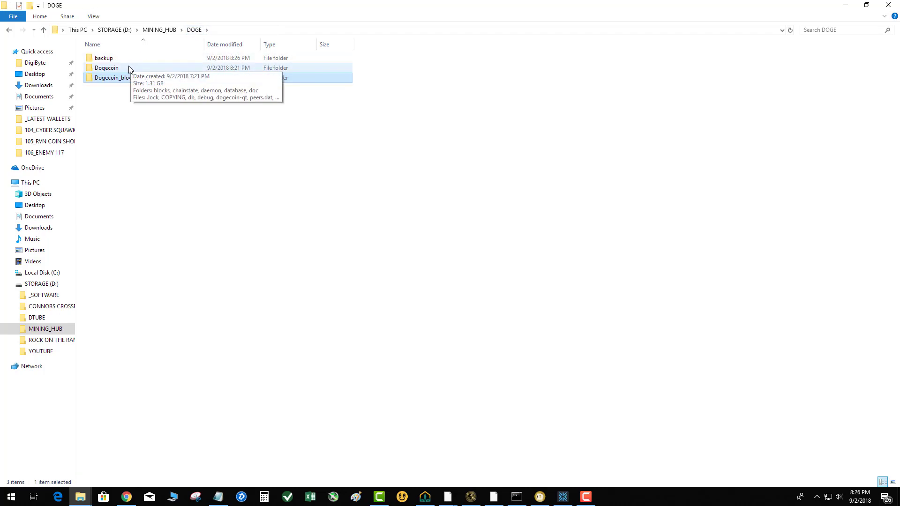
double_click(129, 68)
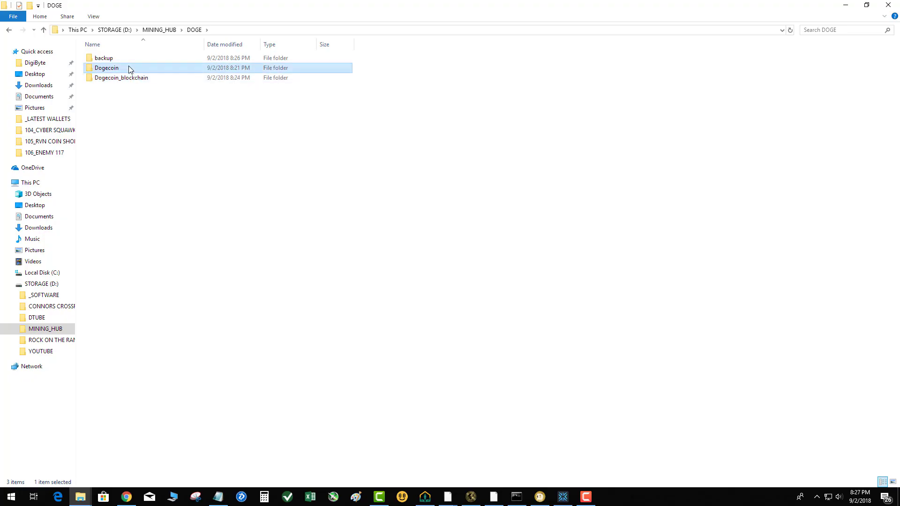
click(127, 98)
right_click(147, 226)
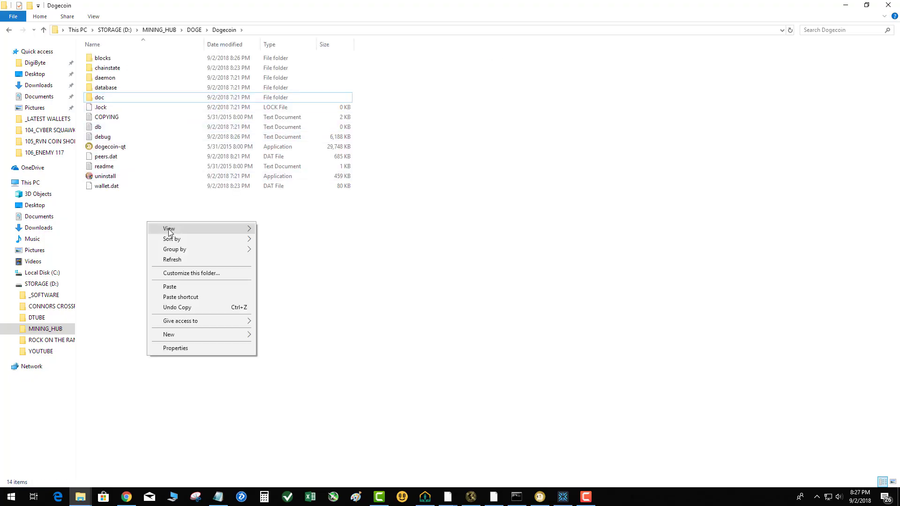
click(298, 326)
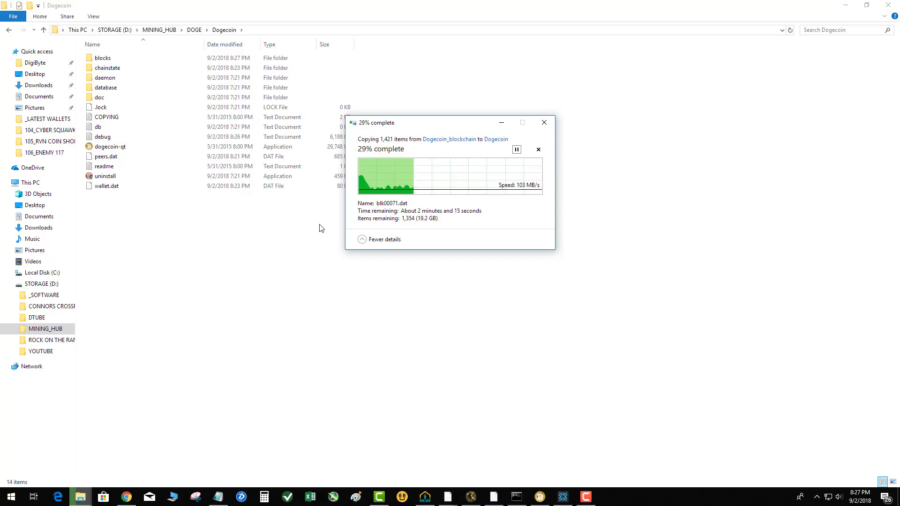
Step: Open the %appdata% Roaming folder, examine its wallet folders, and return to the Dogecoin folder
click(12, 498)
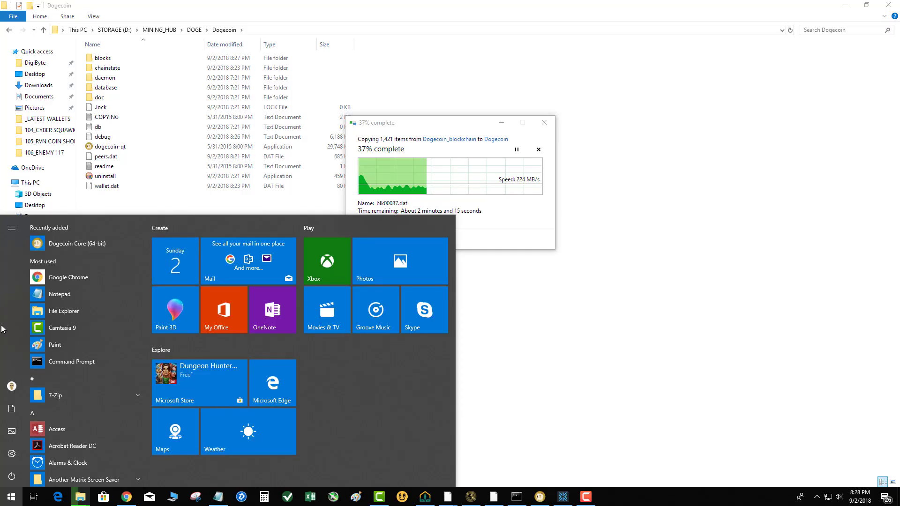
text(%appdata%)
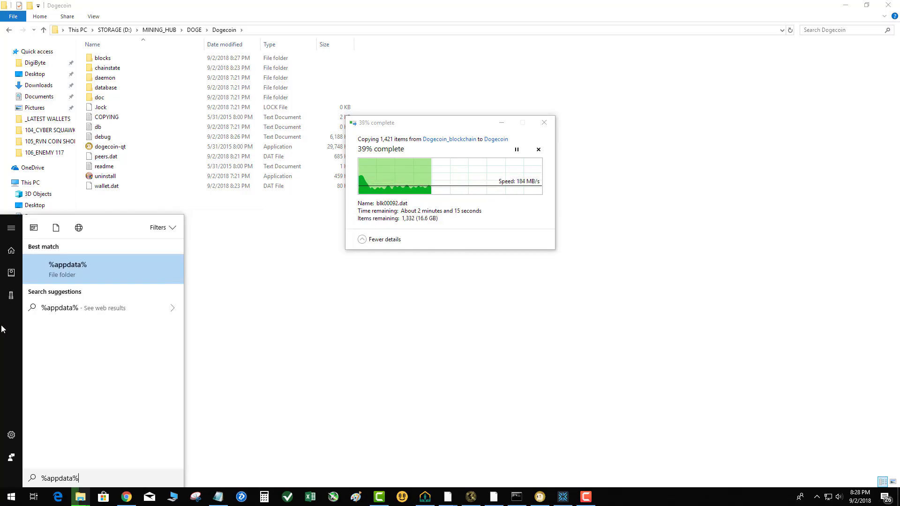
key(Return)
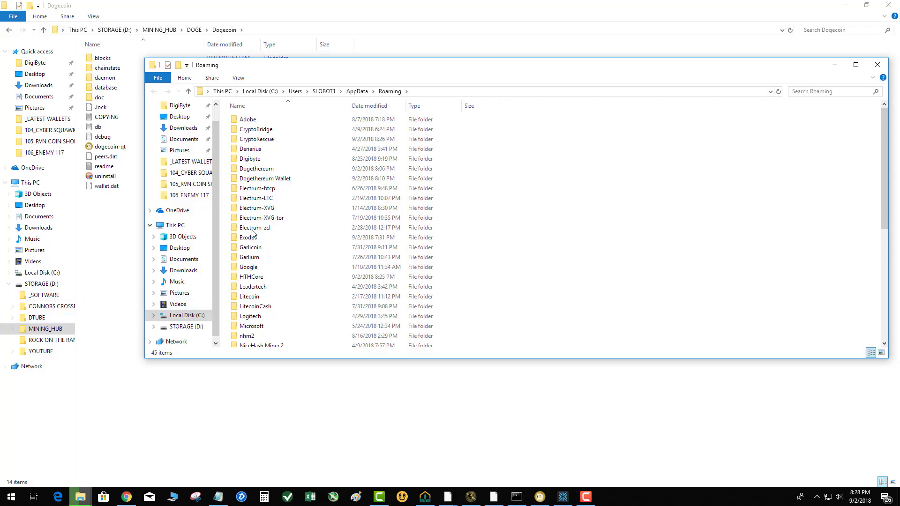
scroll(281, 234, down, 4)
scroll(284, 298, up, 2)
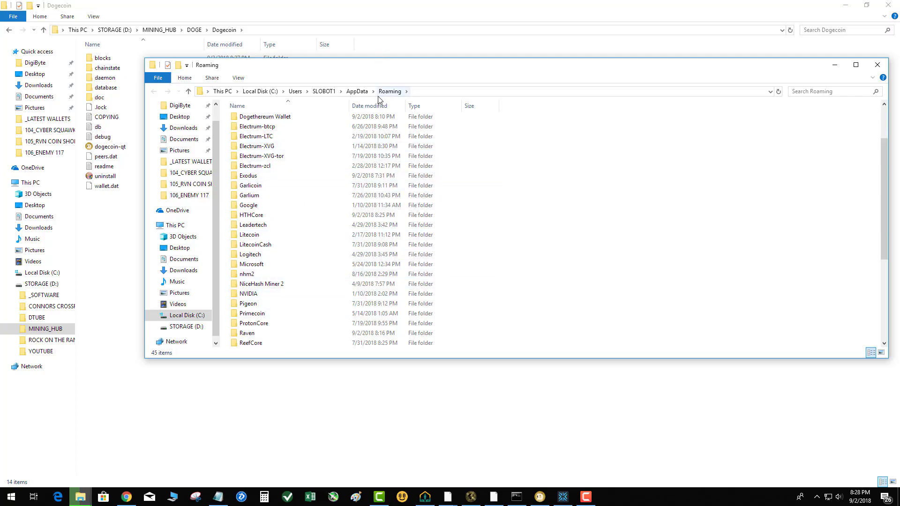
click(877, 65)
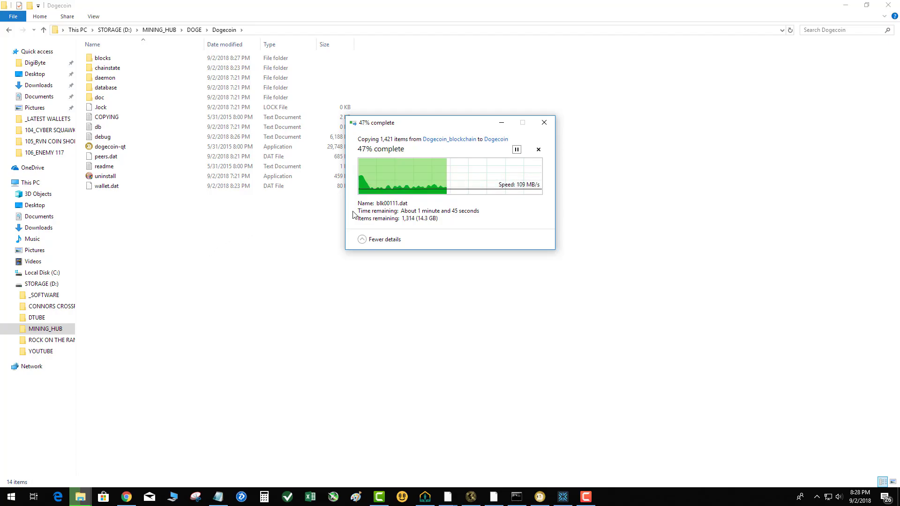
drag(466, 127, 416, 251)
click(152, 306)
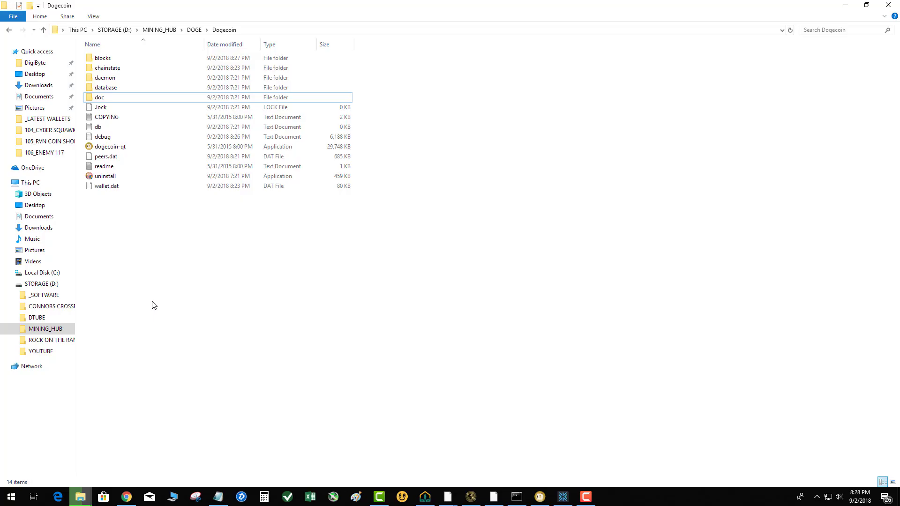
Step: Switch to Chrome and open YouTube in a new tab
click(127, 497)
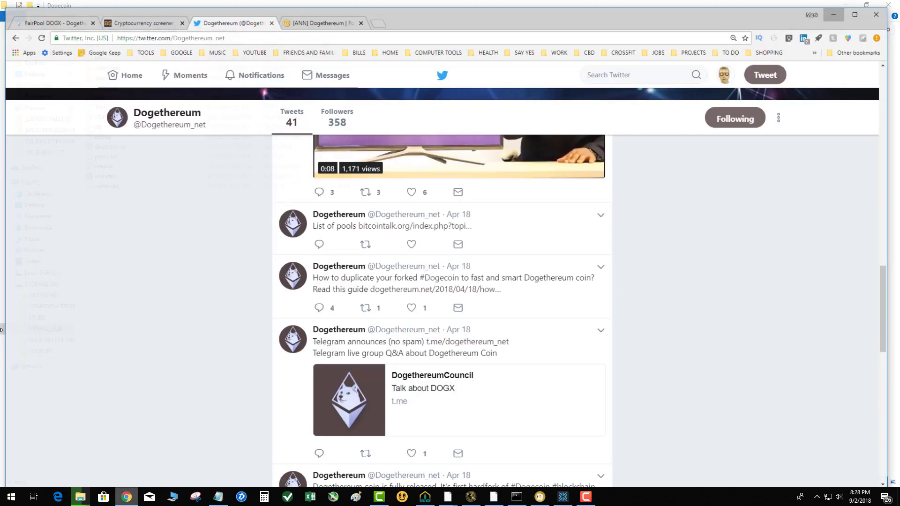
click(381, 16)
click(255, 47)
click(260, 59)
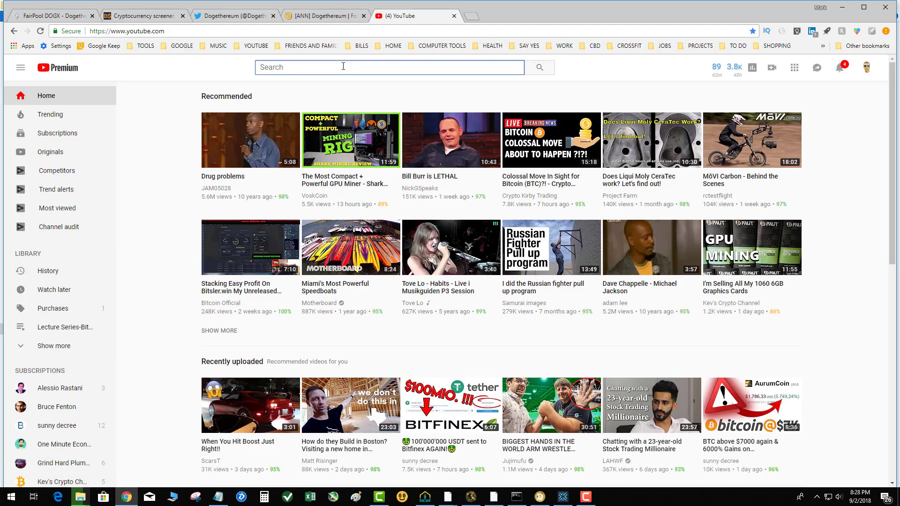
Step: Search YouTube for "dogex" and look through the resulting videos
text(dog)
key(BackSpace)
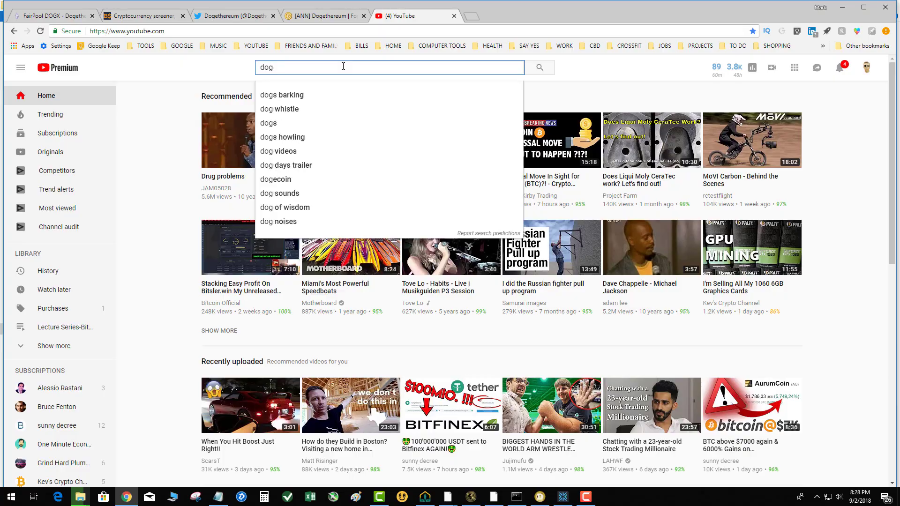
text(x)
key(BackSpace)
text(ex)
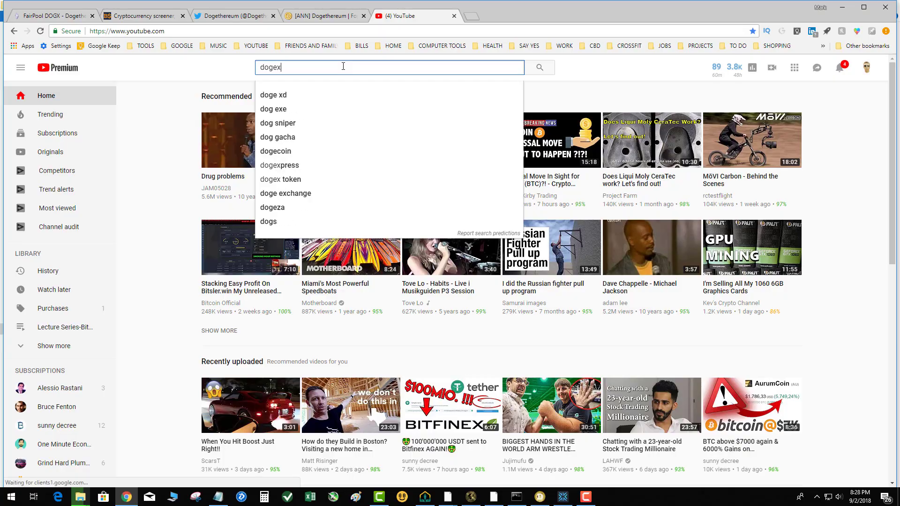
key(Return)
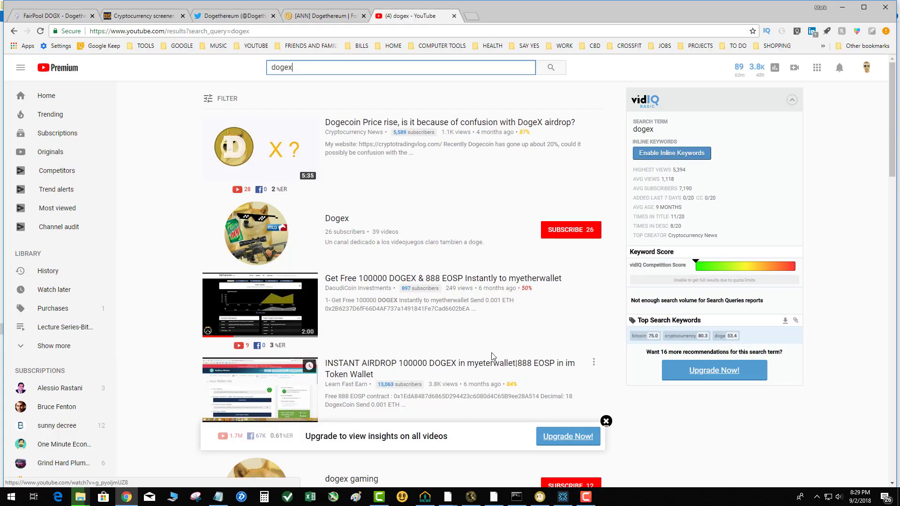
scroll(513, 356, down, 2)
scroll(513, 356, down, 2)
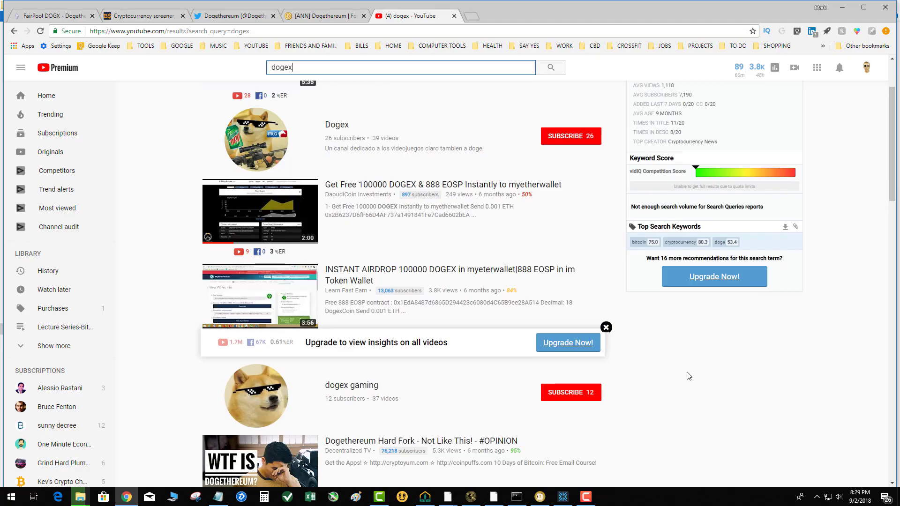
click(688, 377)
scroll(688, 379, down, 1)
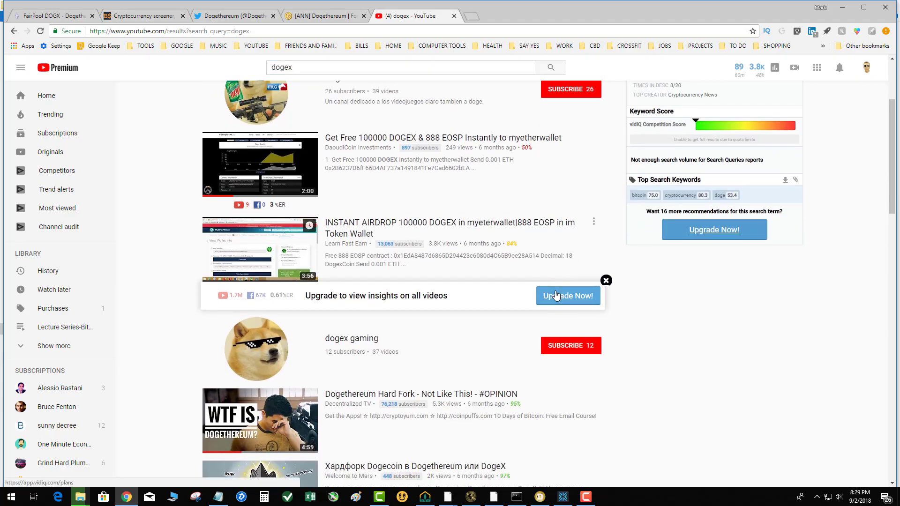
scroll(555, 296, up, 3)
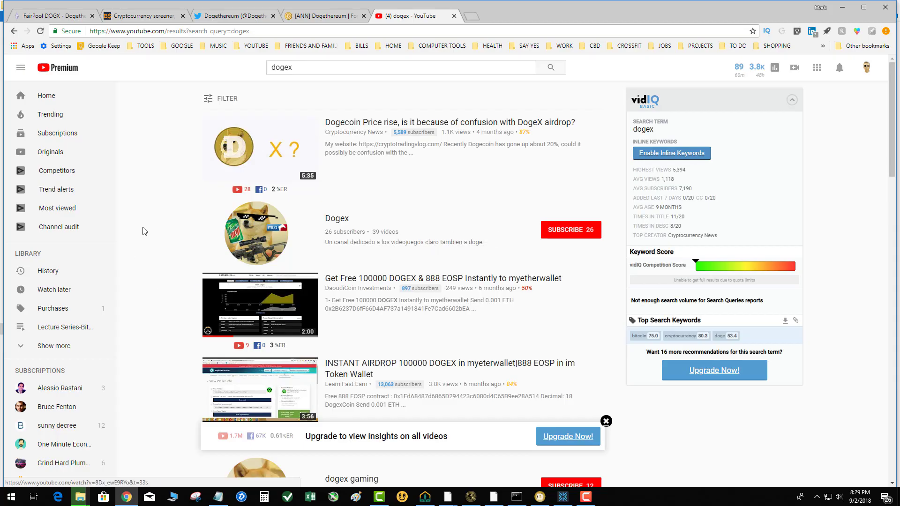
Step: Look over the open Dogethereum Twitter, Bitcointalk, FairPool and BitScreener pages and return to the YouTube results
click(203, 13)
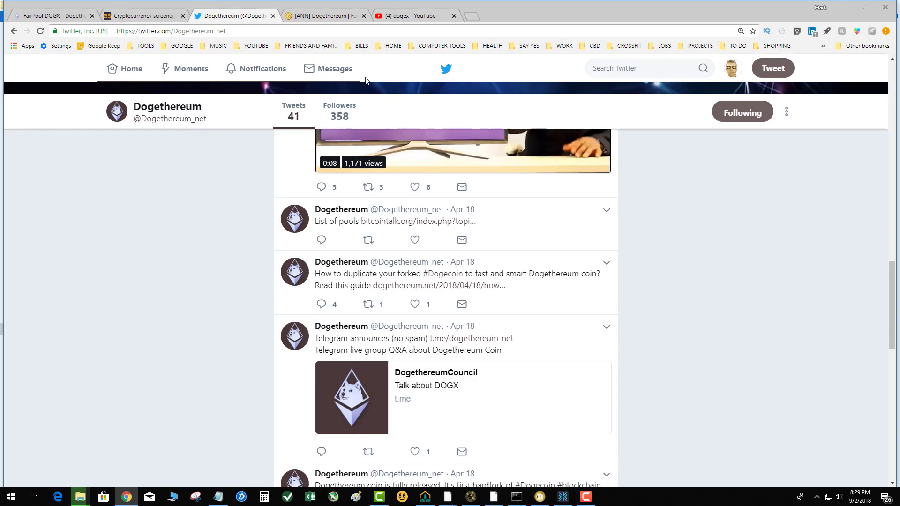
click(320, 18)
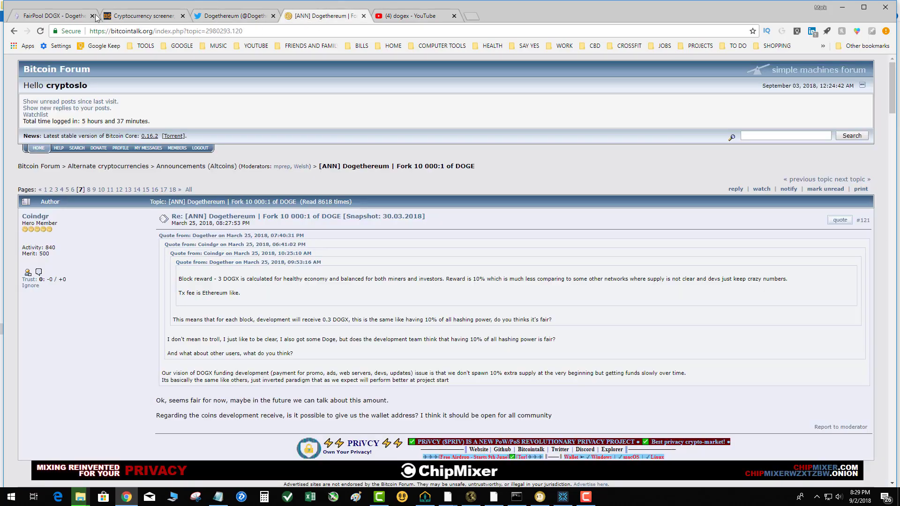
click(55, 16)
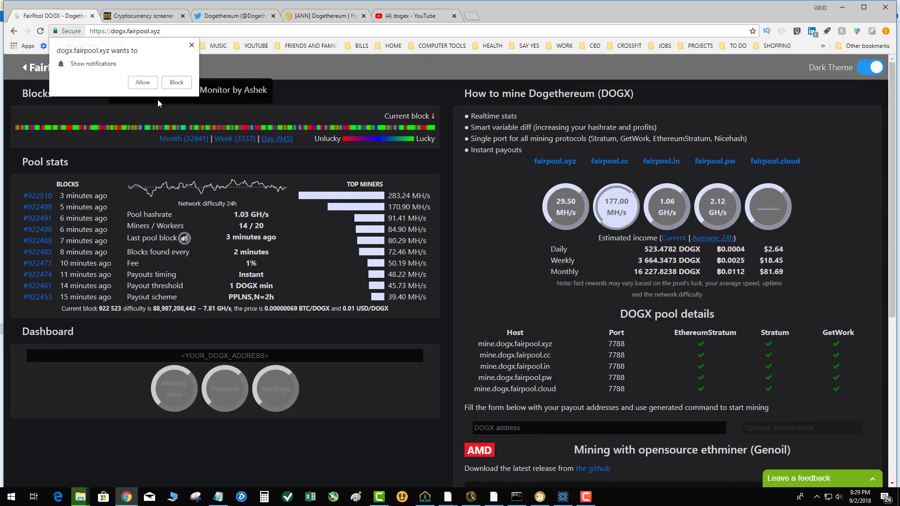
click(126, 17)
click(126, 17)
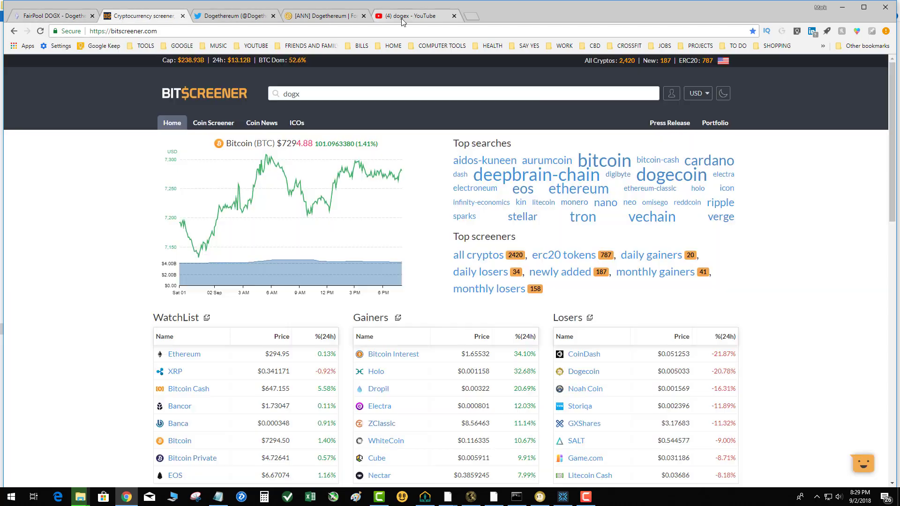
click(422, 16)
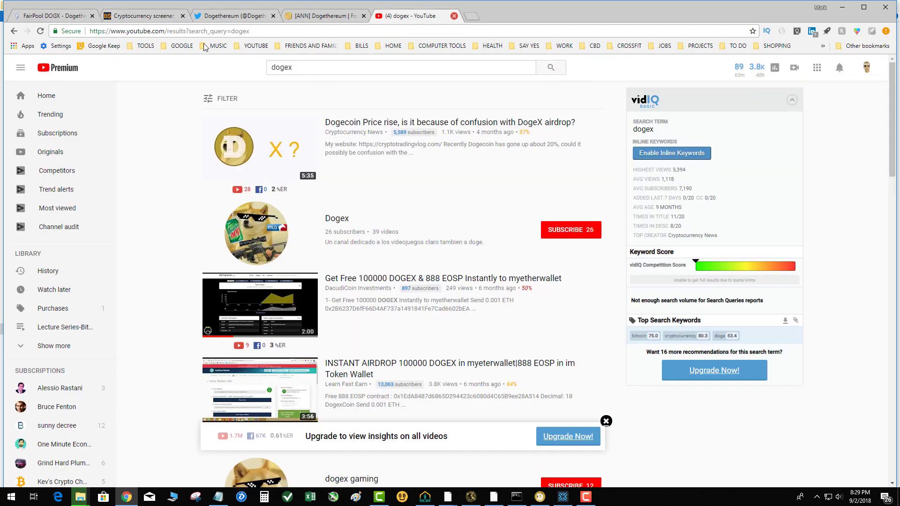
click(145, 45)
mouse_move(156, 81)
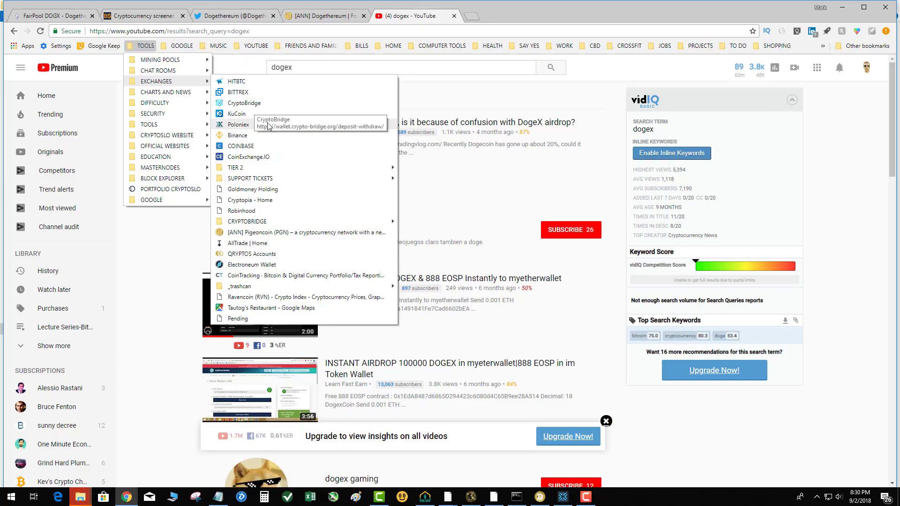
mouse_move(158, 125)
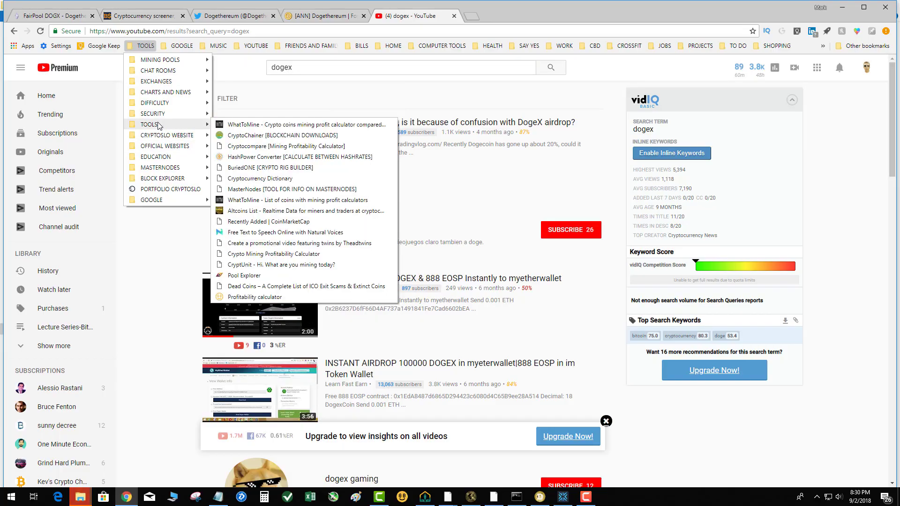
click(415, 109)
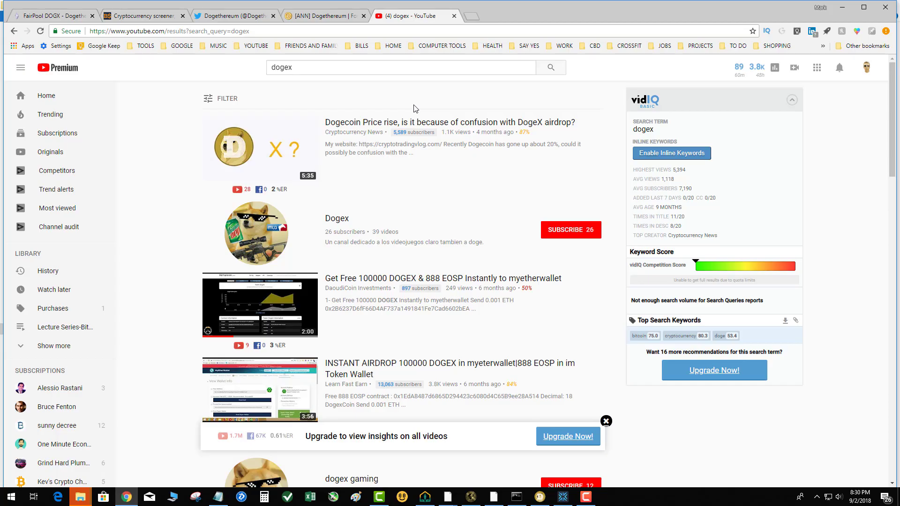
Step: Open the bookmarked official Dogethereum website and view its "What is Dogethereum?" section
click(142, 46)
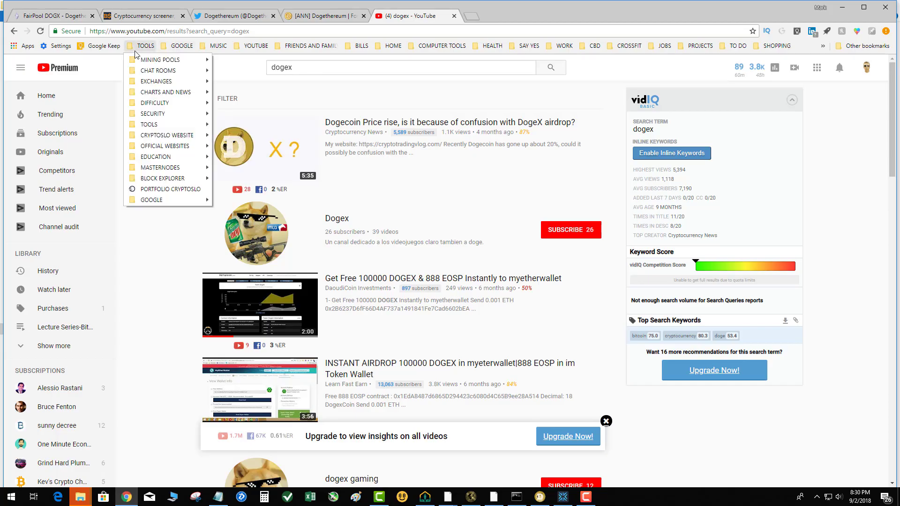
mouse_move(156, 149)
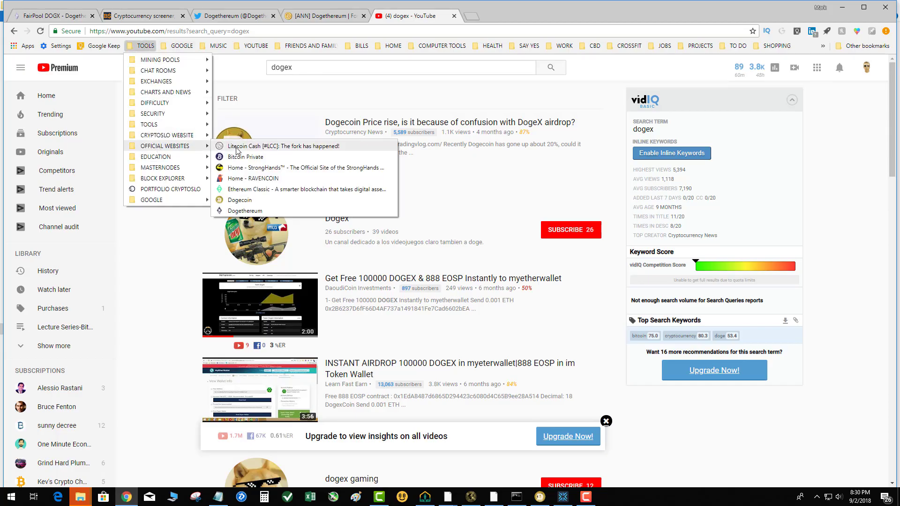
click(244, 211)
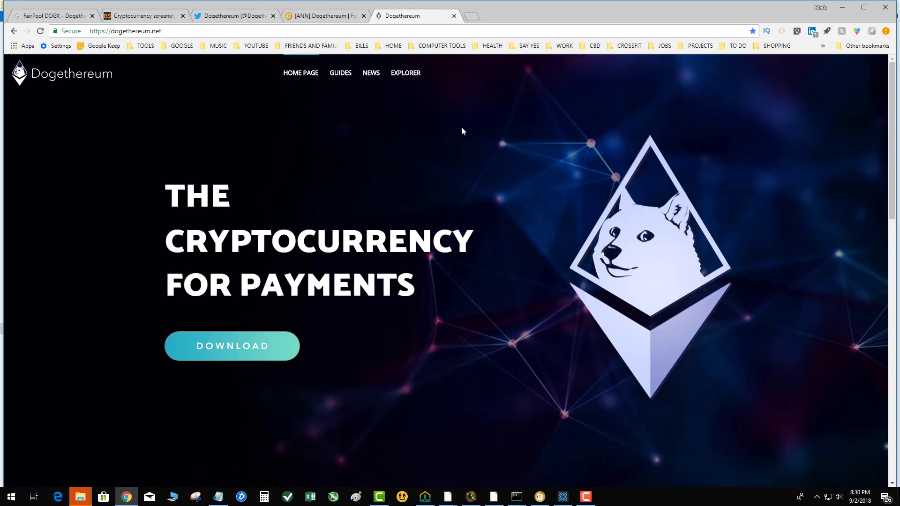
scroll(462, 124, down, 9)
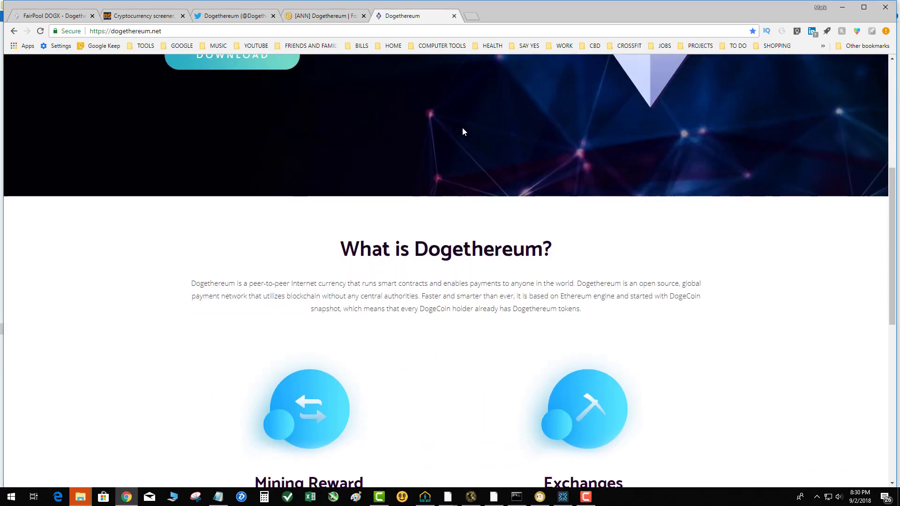
Step: Look over the Dogethereum website's wallet and miner downloads, open its block explorer, and return to the Bitcointalk thread
scroll(462, 129, down, 6)
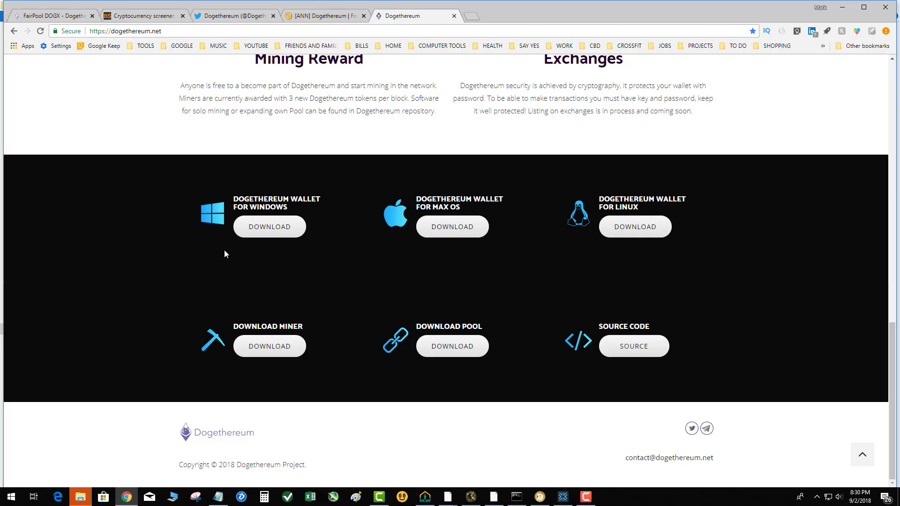
scroll(183, 234, up, 10)
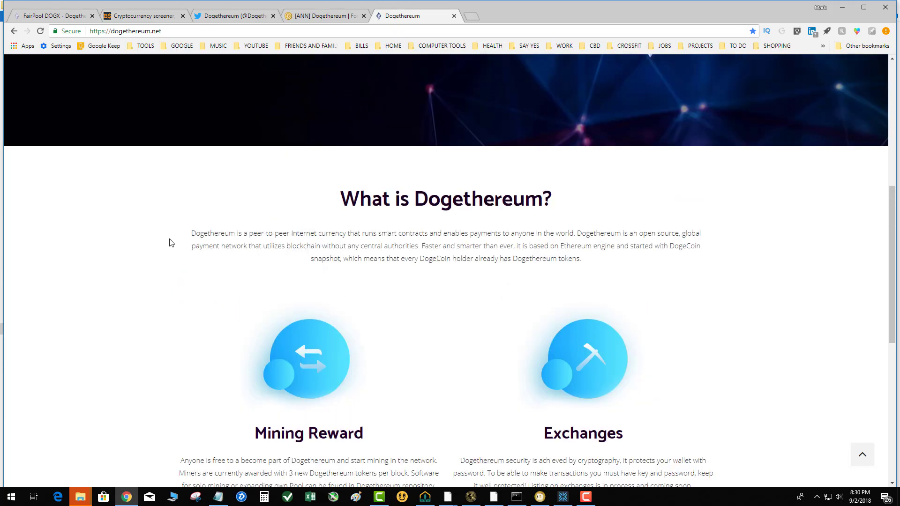
scroll(171, 242, up, 6)
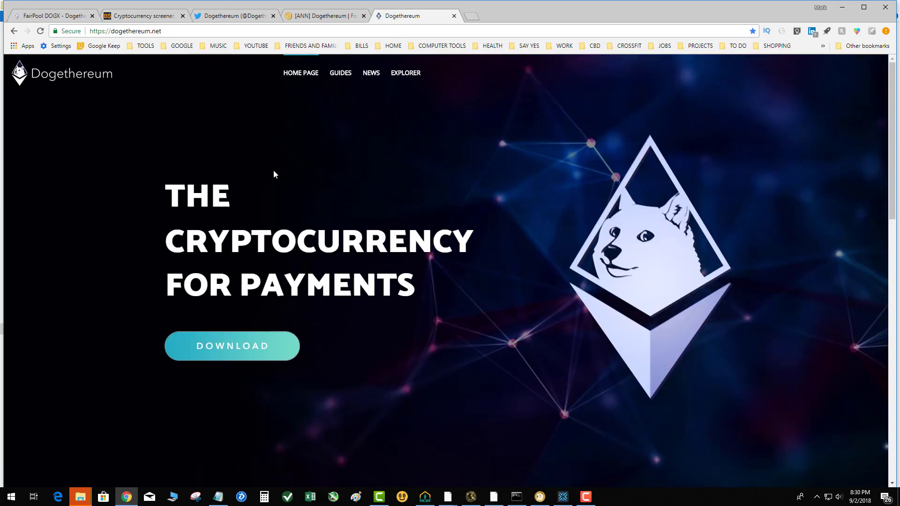
click(406, 74)
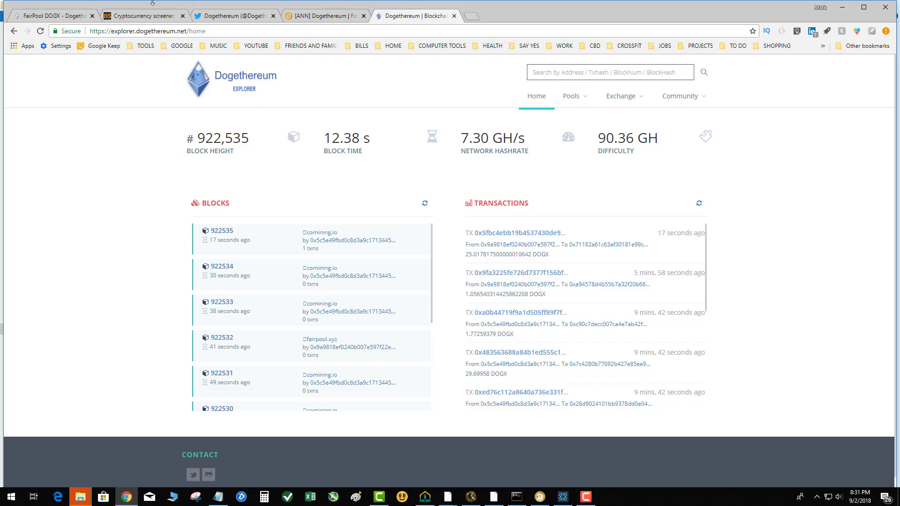
key(ctrl+shift+Tab)
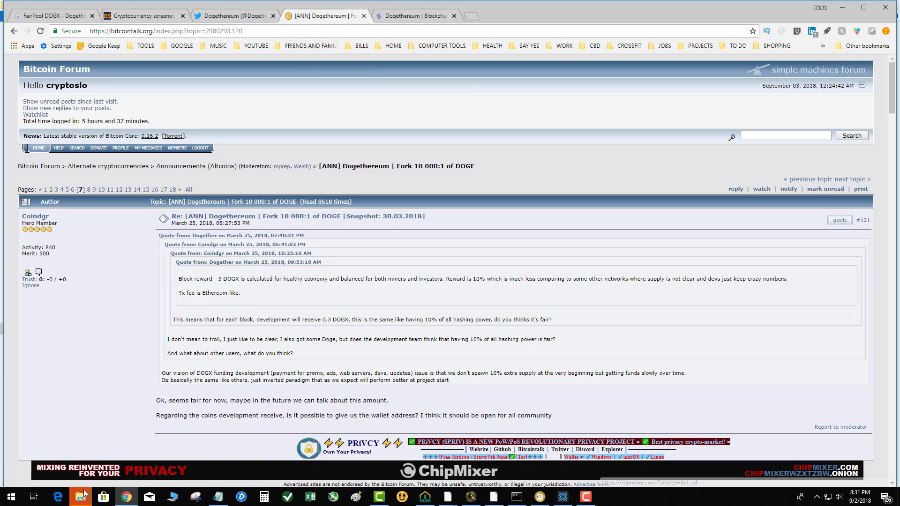
Step: Bring up the pending Dogecoin_blockchain copy, replace the files in the destination, and minimize Chrome
mouse_move(81, 499)
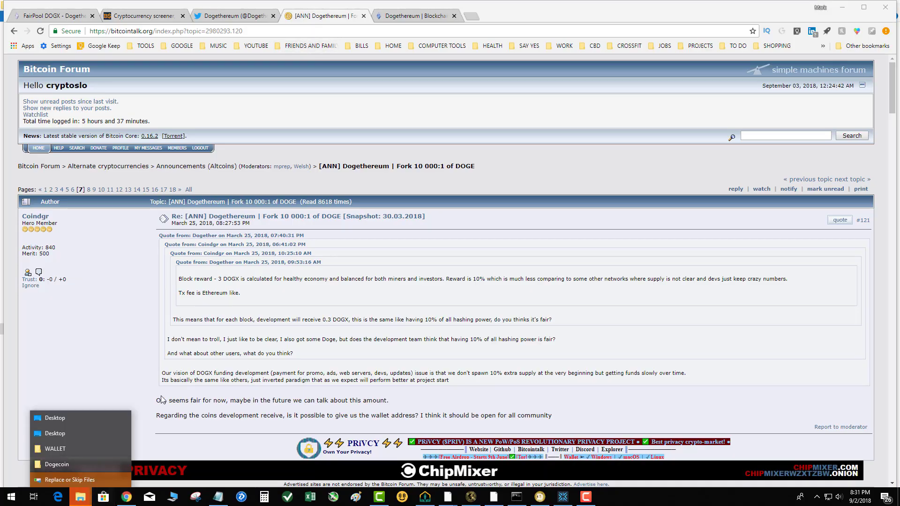
click(94, 473)
click(396, 296)
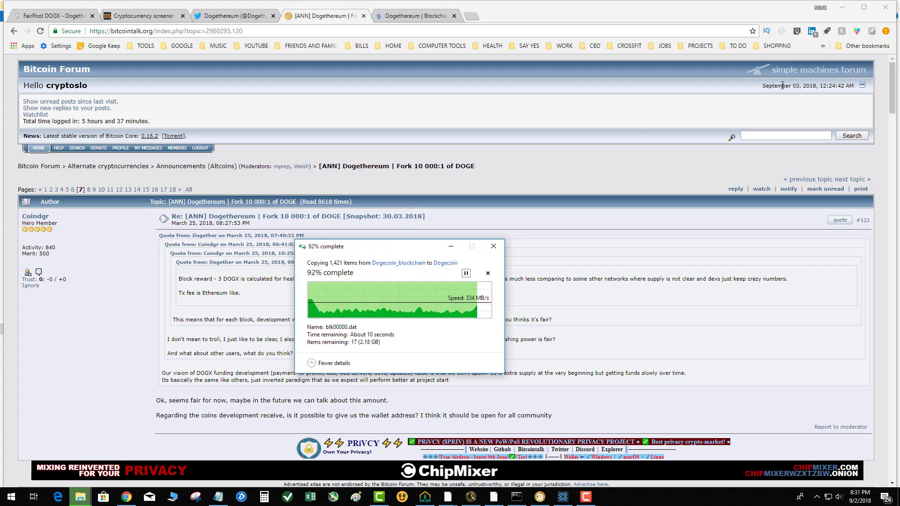
click(841, 10)
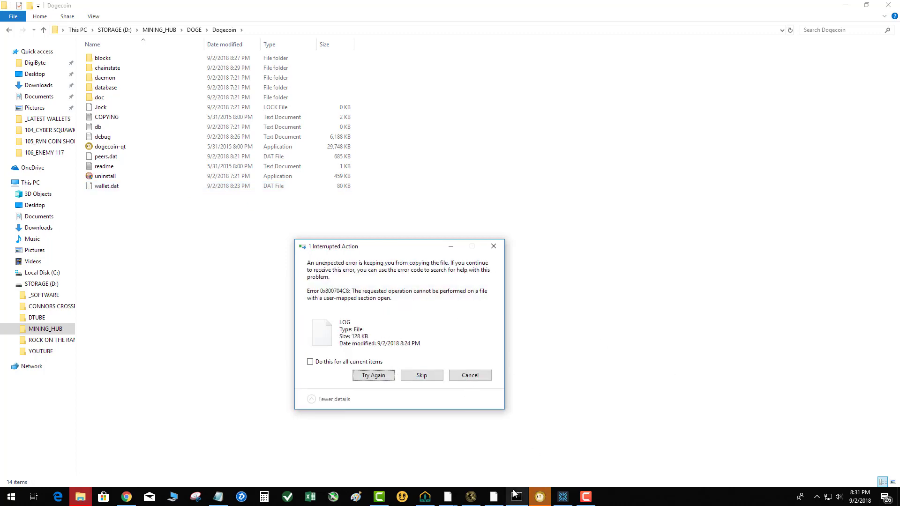
Step: Dismiss Dogecoin Core's fatal error so the wallet closes, and retry copying the LOG file
click(540, 498)
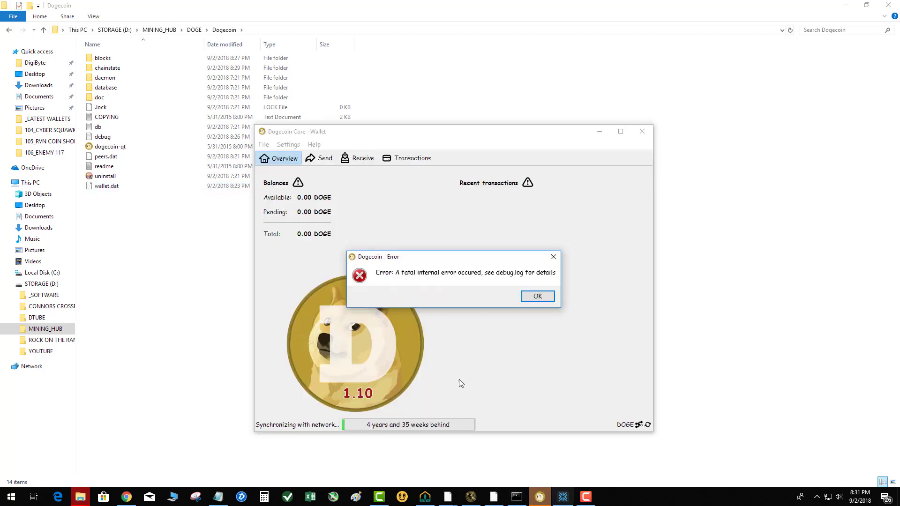
click(537, 296)
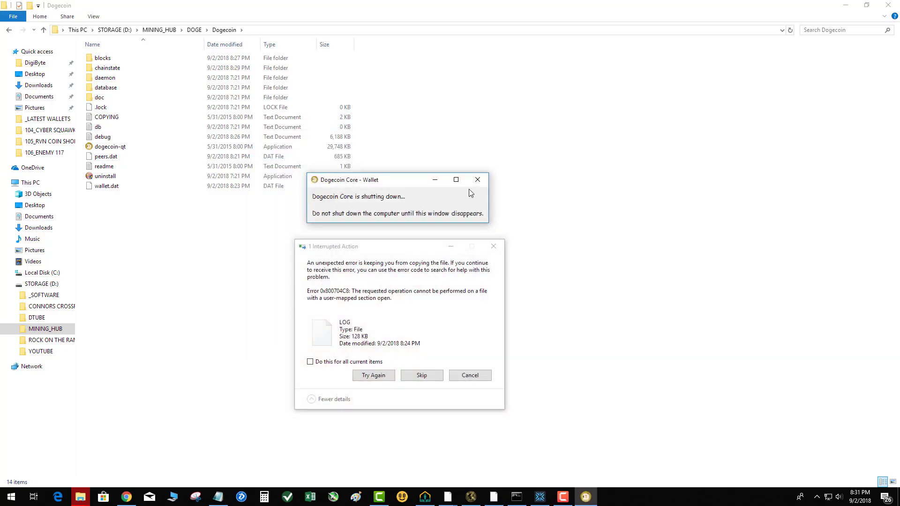
click(375, 381)
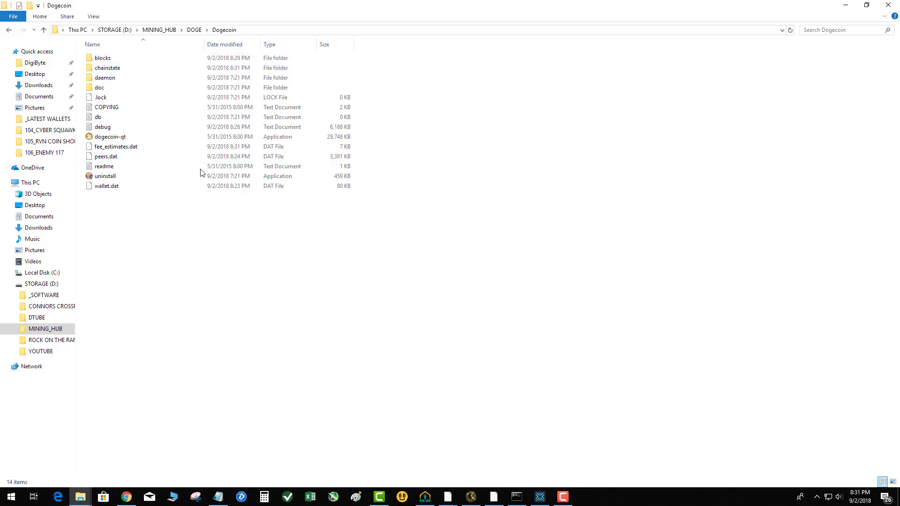
Step: Try launching dogecoin-qt from the Dogecoin folder with a rebuild of the block database, and close the wallet
double_click(109, 137)
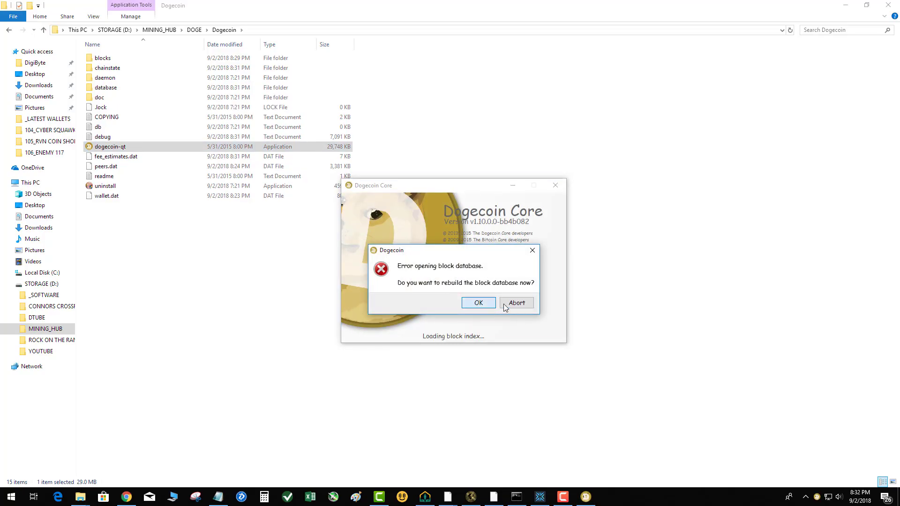
click(476, 305)
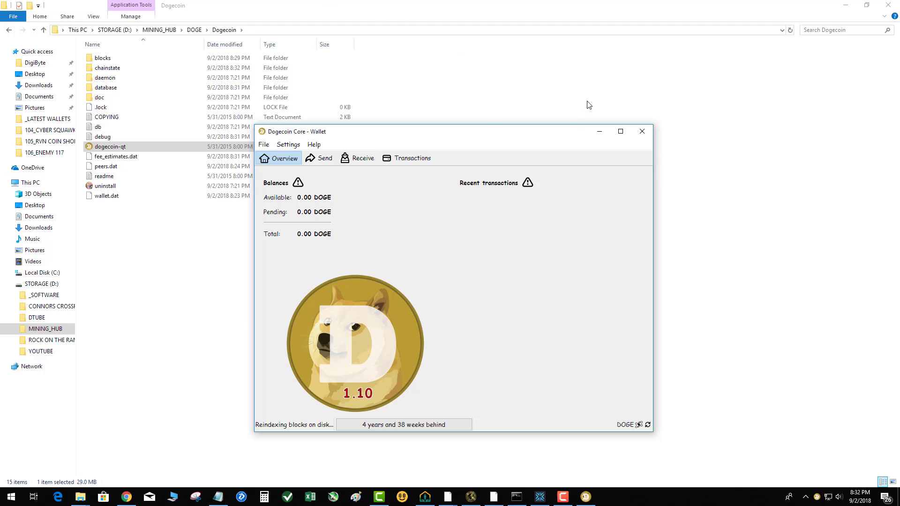
click(642, 132)
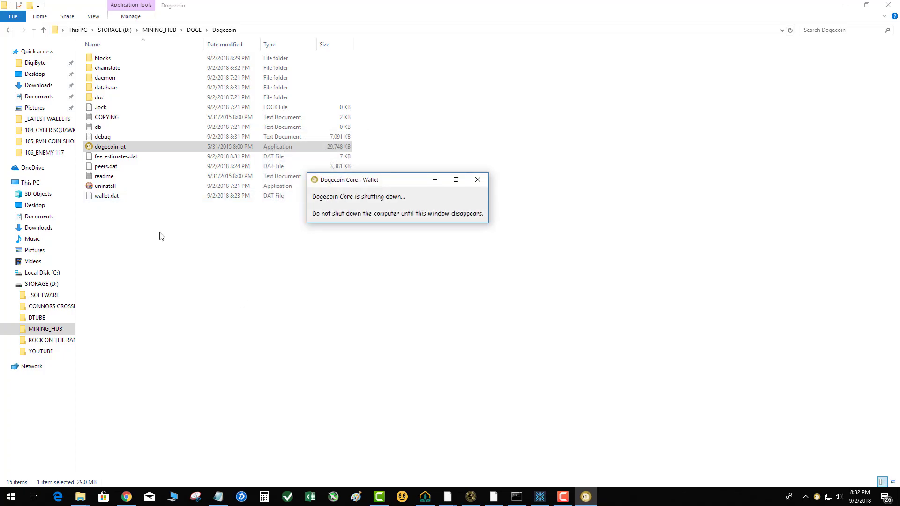
Step: Copy all contents of the Dogecoin folder stored inside DOGE's backup folder
click(194, 30)
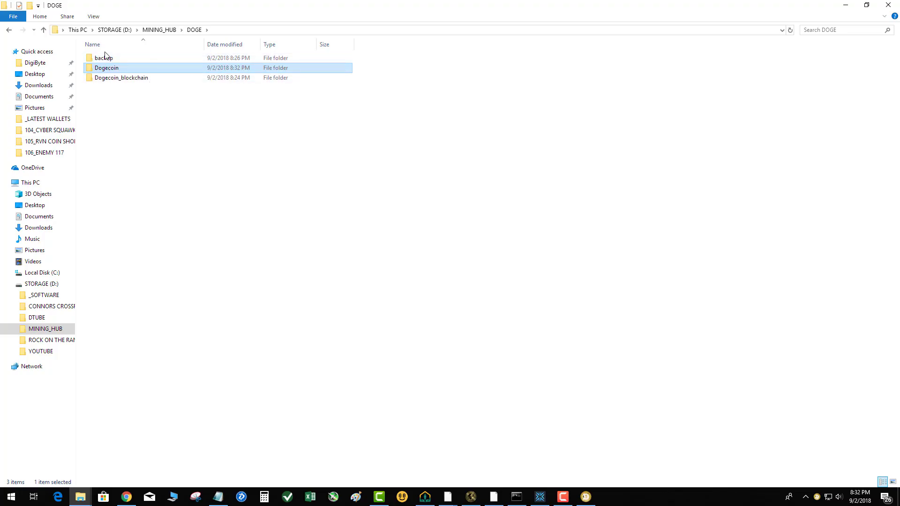
double_click(105, 57)
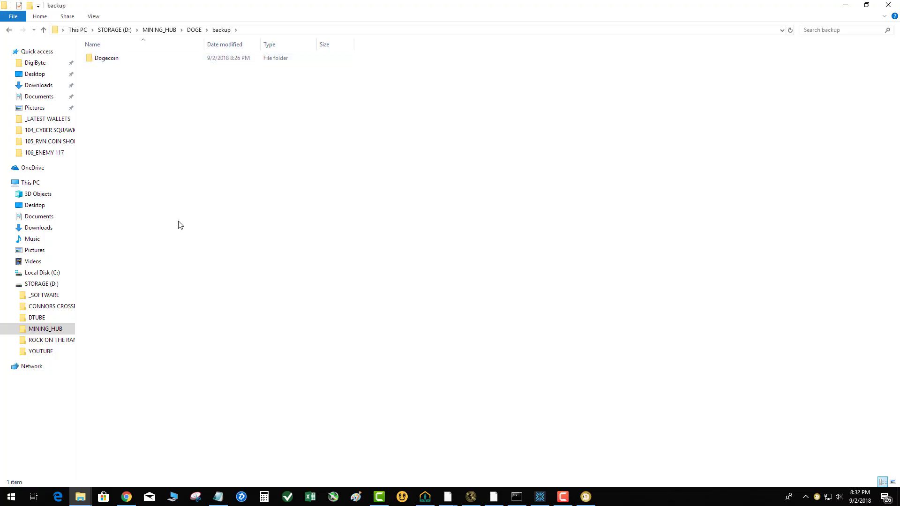
click(113, 63)
double_click(113, 63)
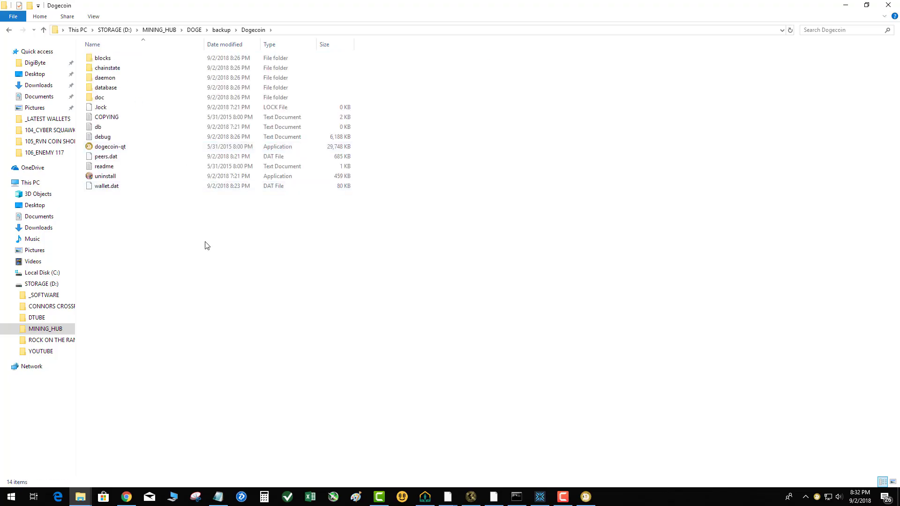
key(ctrl+a)
right_click(113, 114)
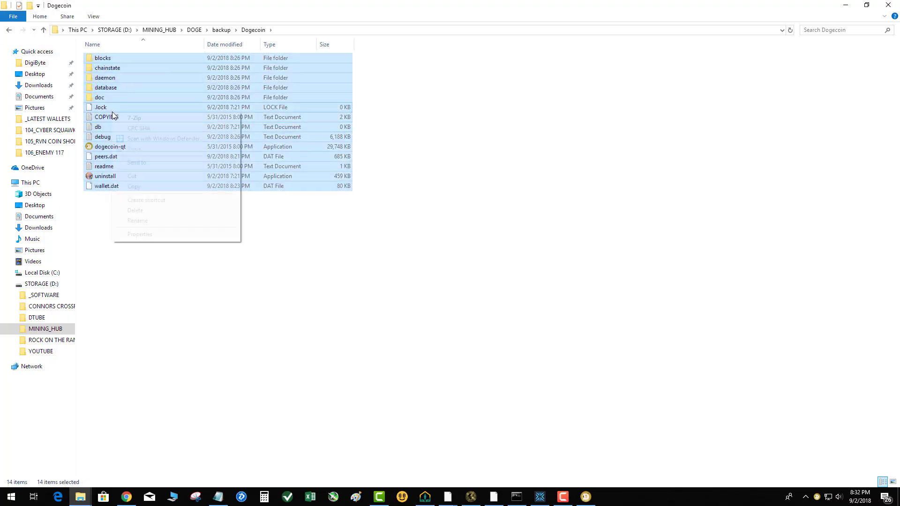
click(145, 188)
Step: Paste the backup contents into the DOGE\Dogecoin folder, replacing the files with the same names
click(220, 30)
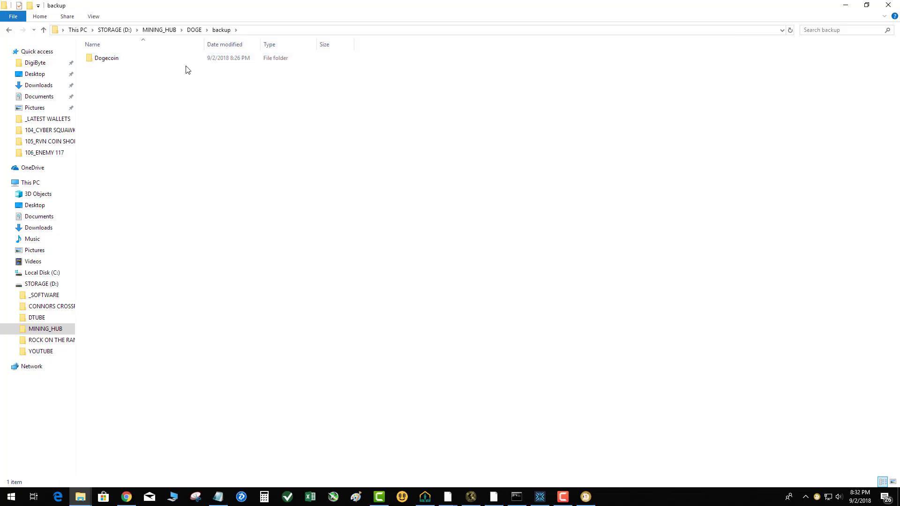
click(191, 31)
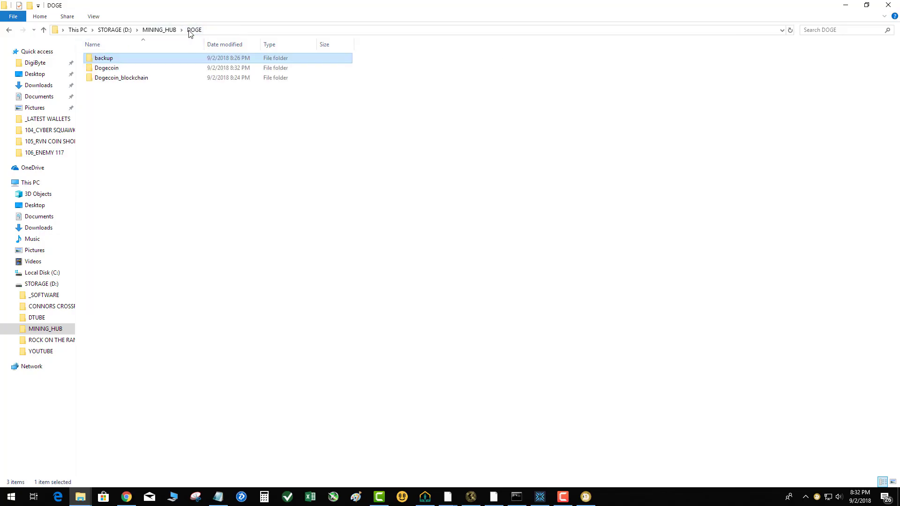
double_click(107, 68)
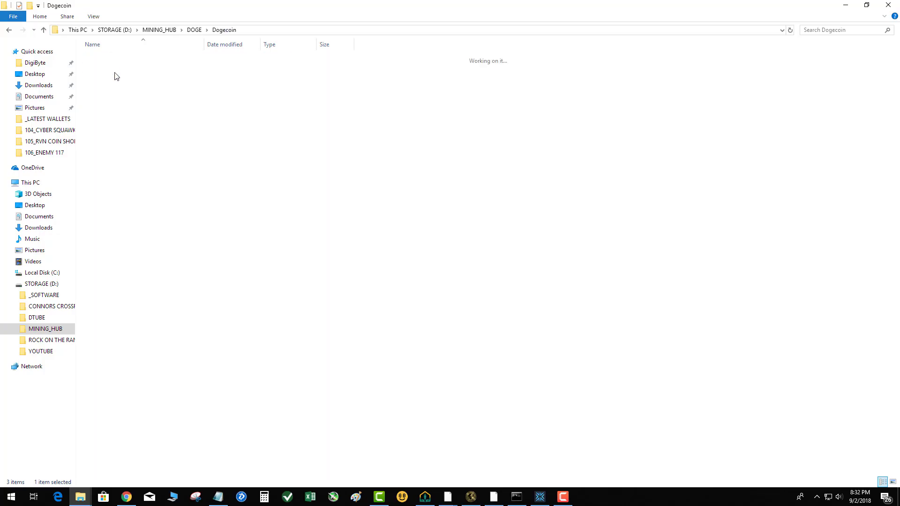
right_click(147, 223)
click(179, 288)
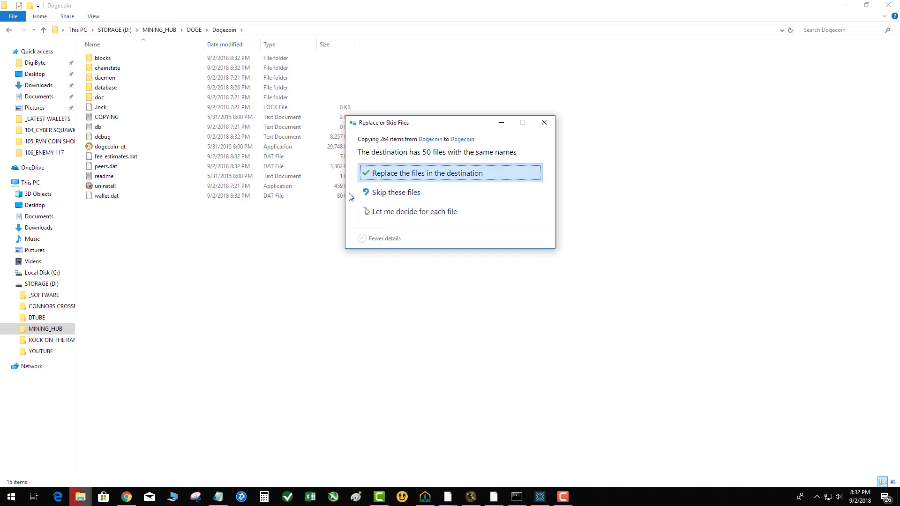
click(395, 176)
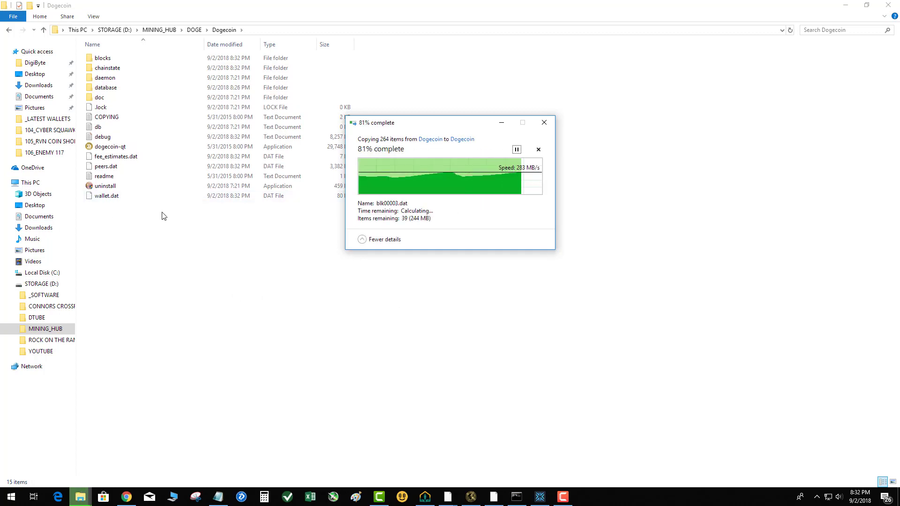
Step: Delete fee_estimates.dat, peers.dat, readme and uninstall from the Dogecoin folder
key(ctrl+a)
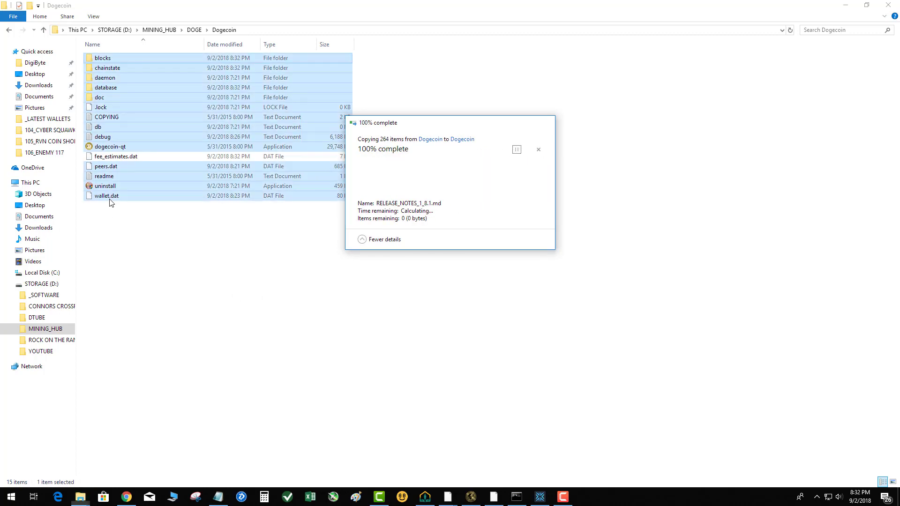
click(111, 198)
click(111, 187)
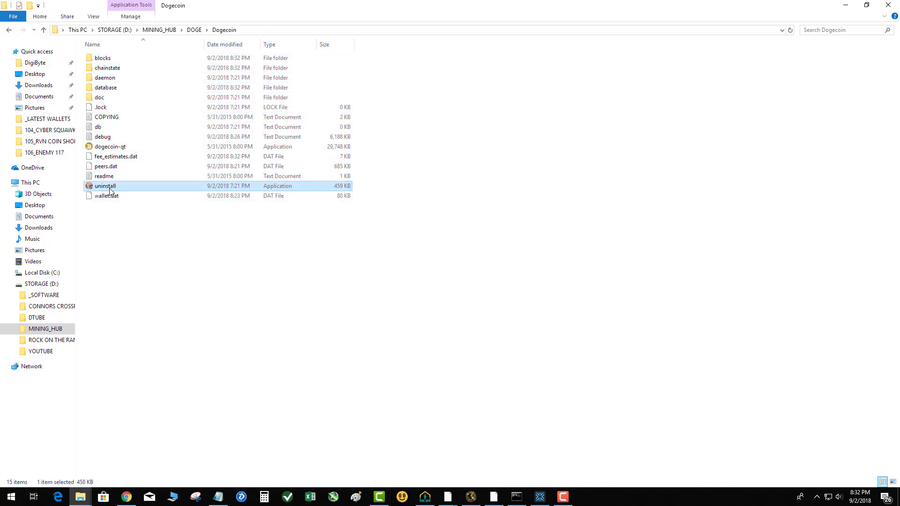
shift+click(112, 157)
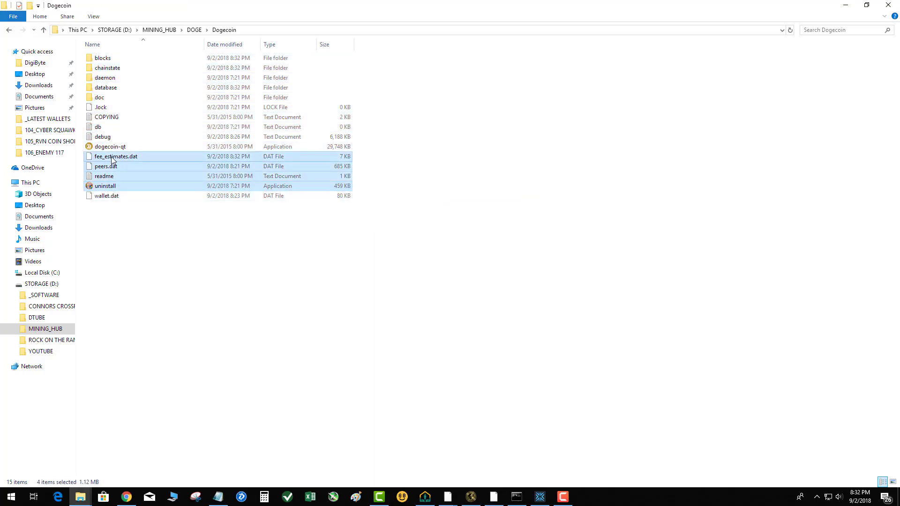
right_click(112, 158)
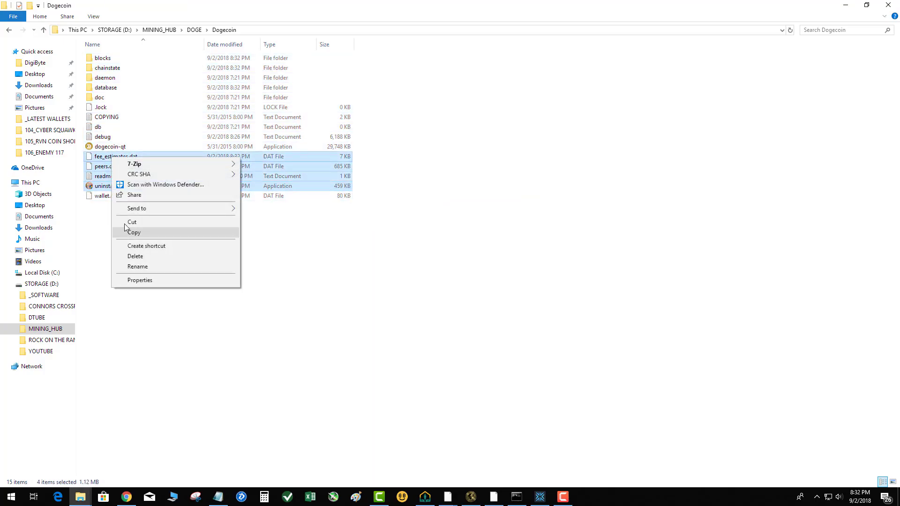
click(136, 256)
Step: Permanently delete everything else from blocks through debug in the Dogecoin folder, keeping only dogecoin-qt and wallet.dat
click(114, 141)
shift+click(117, 60)
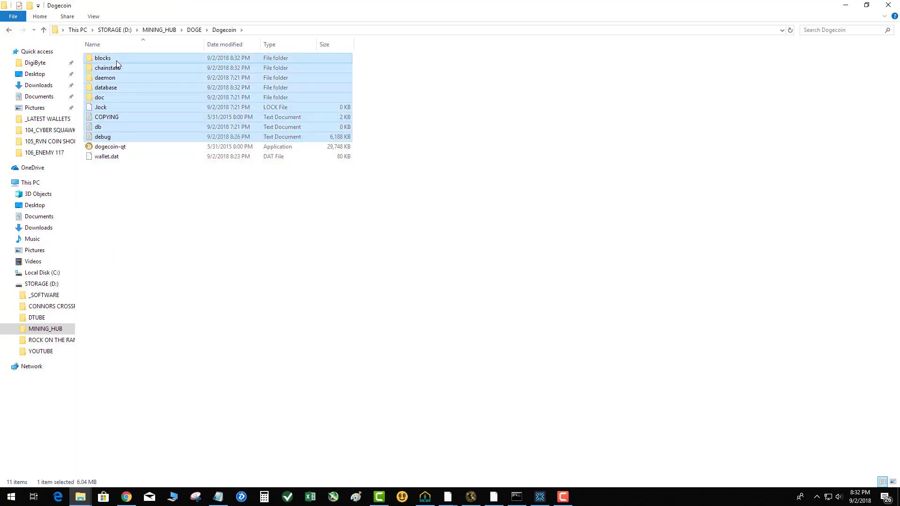
right_click(117, 61)
click(158, 190)
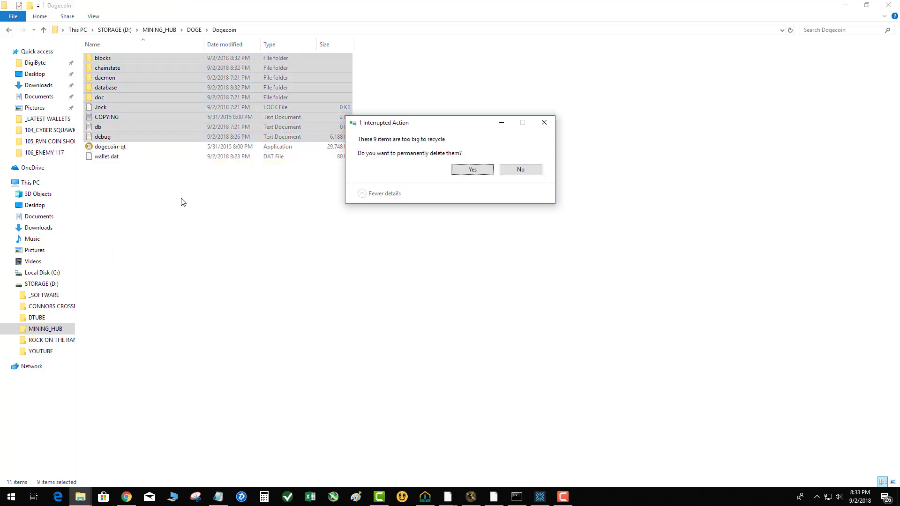
key(Return)
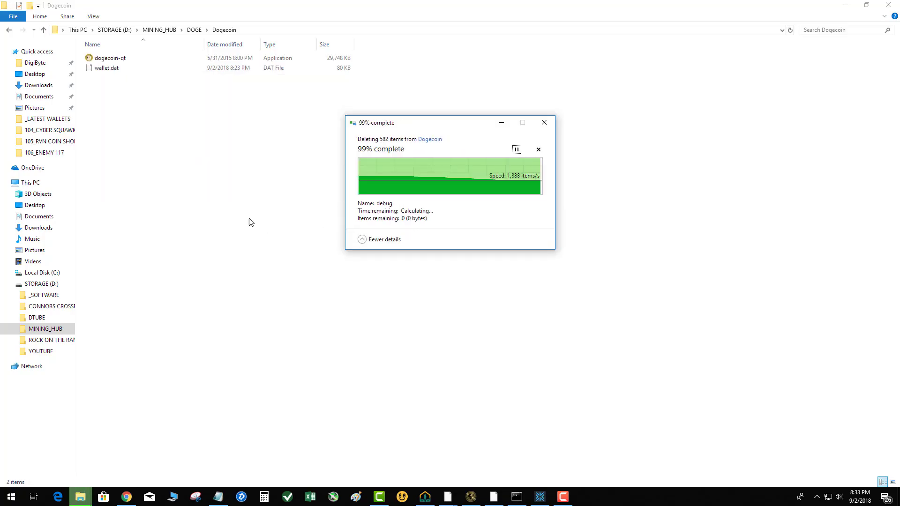
Step: Copy blocks, chainstate and peers.dat from the Dogecoin_blockchain folder into the cleaned Dogecoin folder
key(alt+Up)
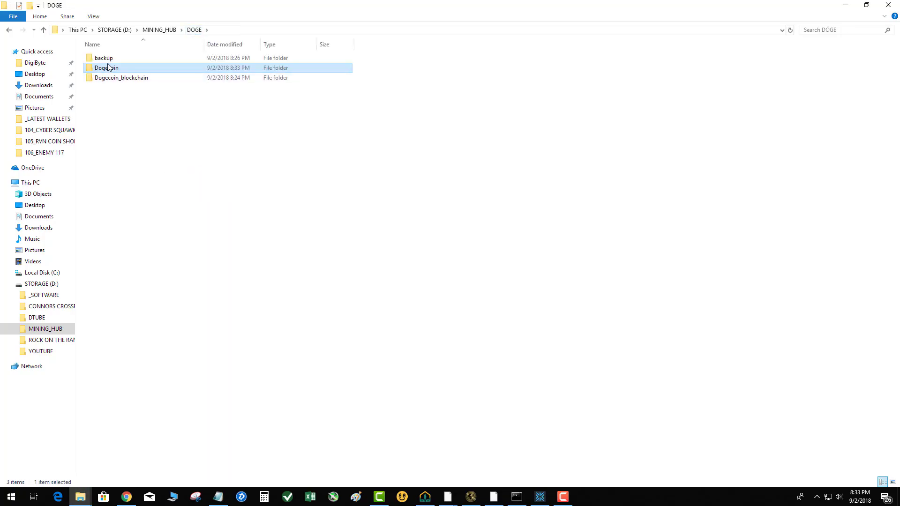
drag(135, 117, 101, 57)
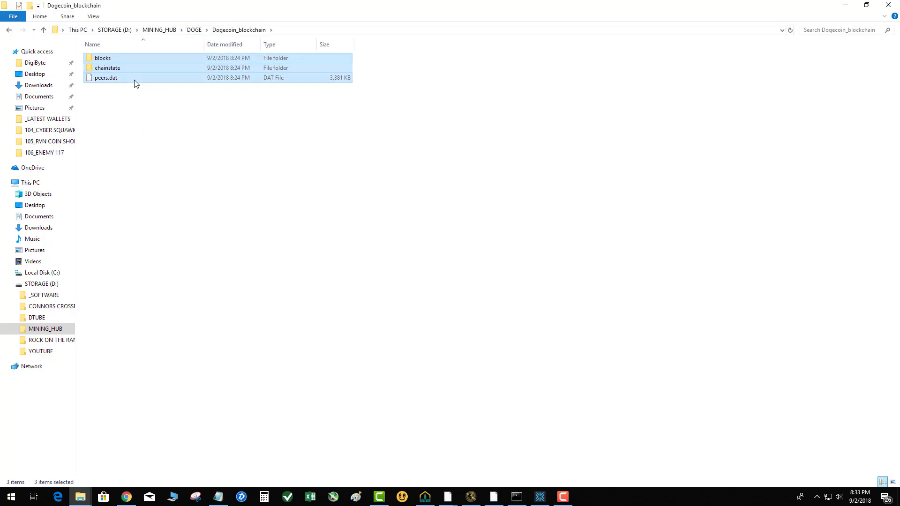
click(193, 30)
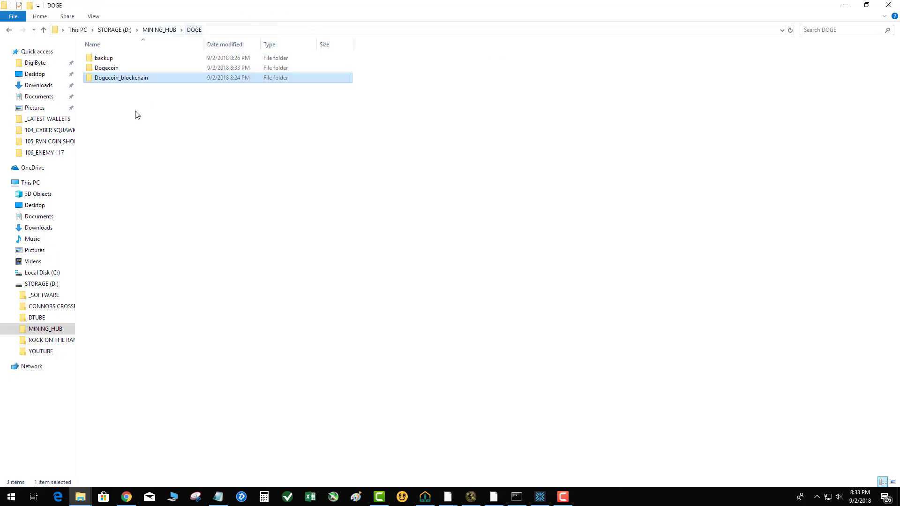
click(134, 125)
double_click(123, 70)
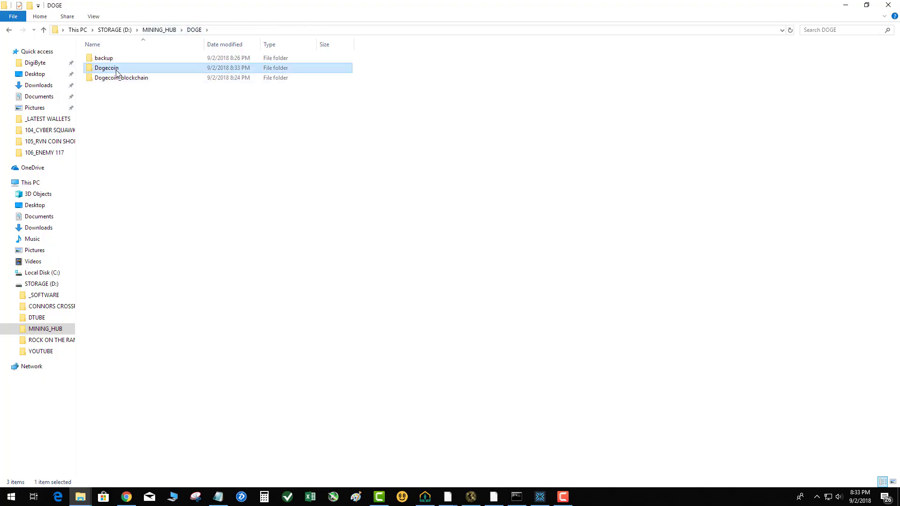
key(ctrl+v)
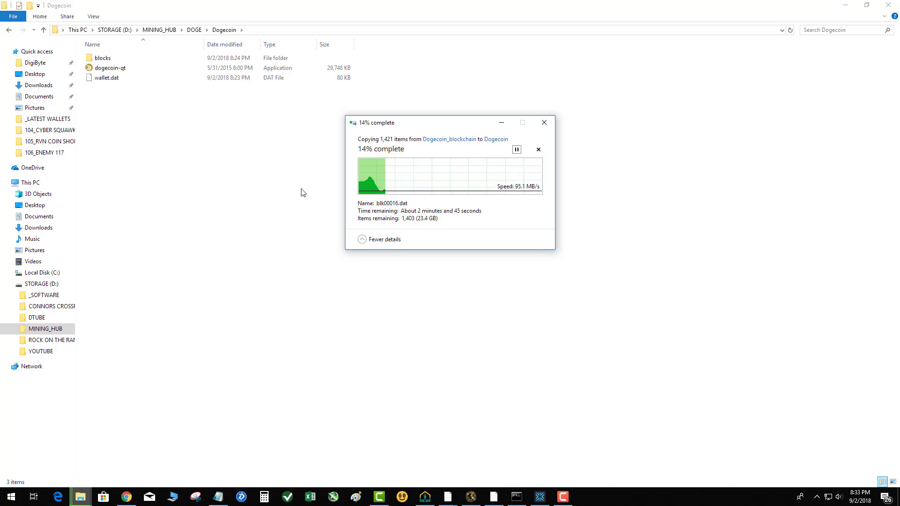
Step: Switch to Chrome and examine the network statistics on the Dogethereum explorer, including the difficulty
click(126, 497)
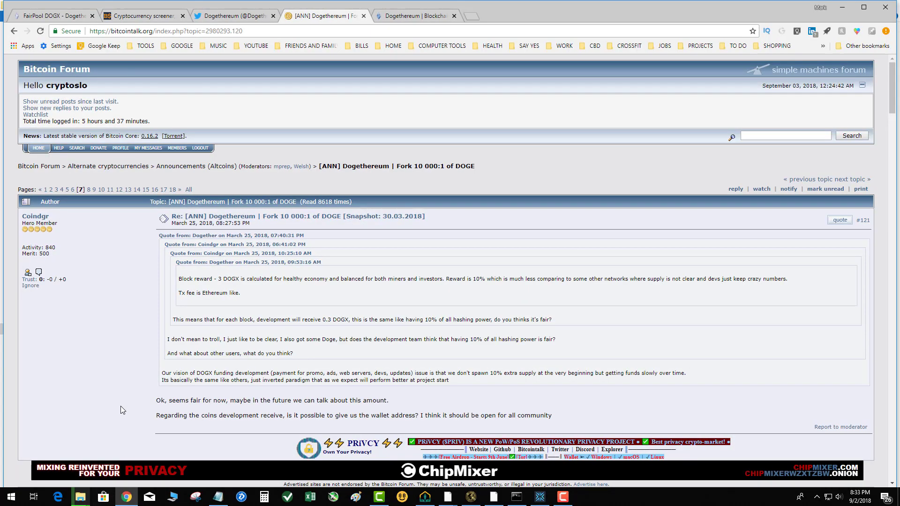
click(386, 18)
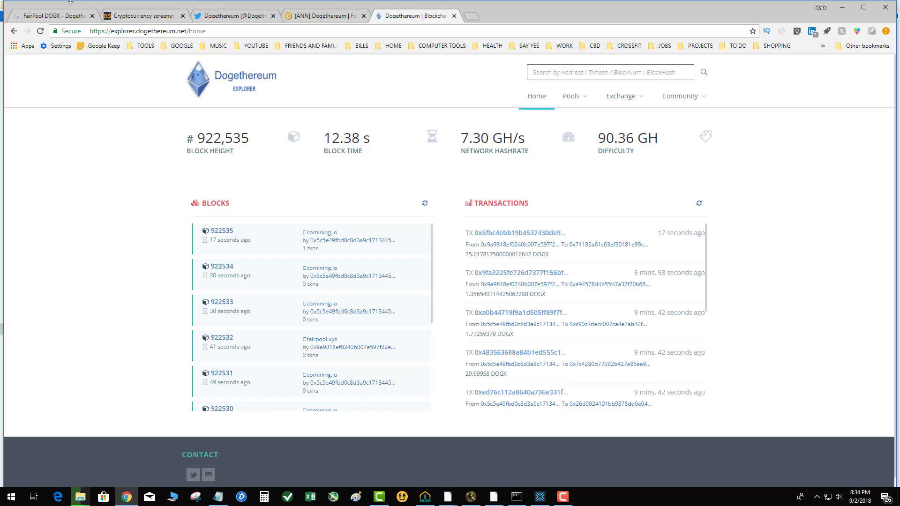
mouse_move(580, 102)
drag(602, 133, 667, 139)
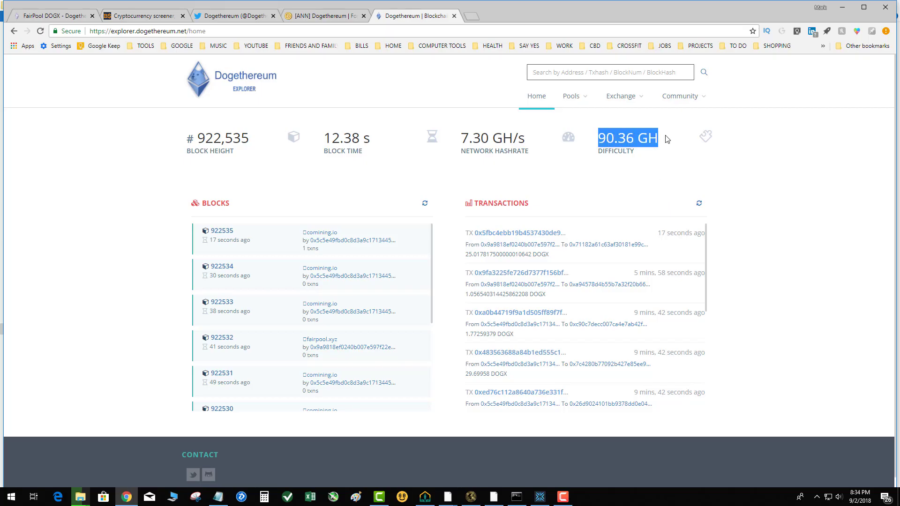
click(115, 160)
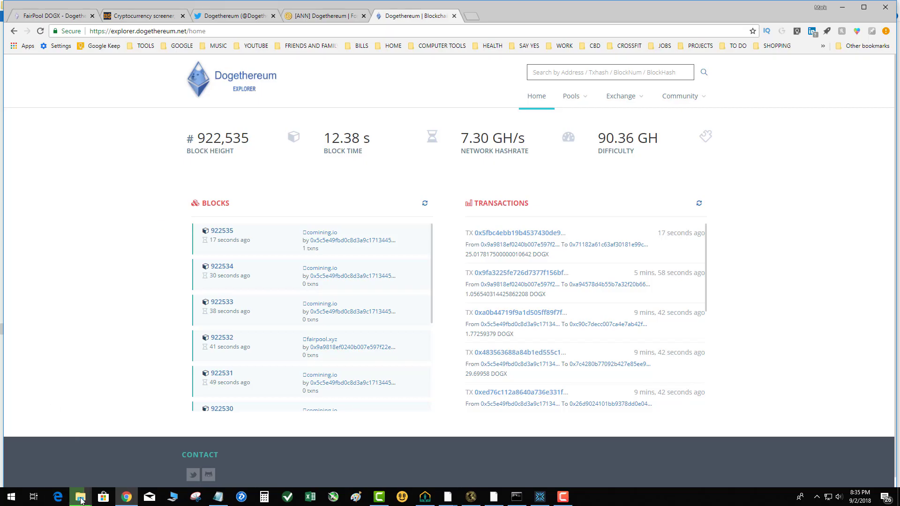
Step: In the Dogecoin Core wallet, review the Main, Wallet, Network, Window and Display options and close them without changes
mouse_move(81, 500)
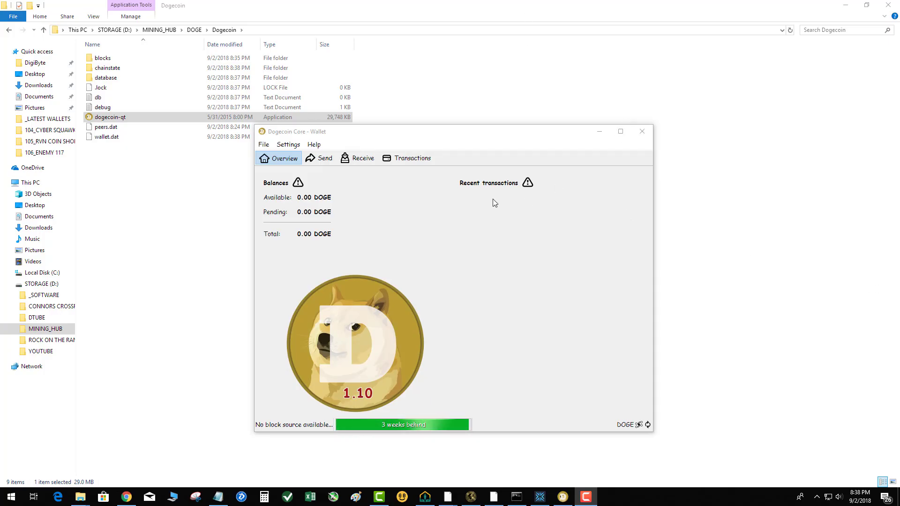
click(314, 145)
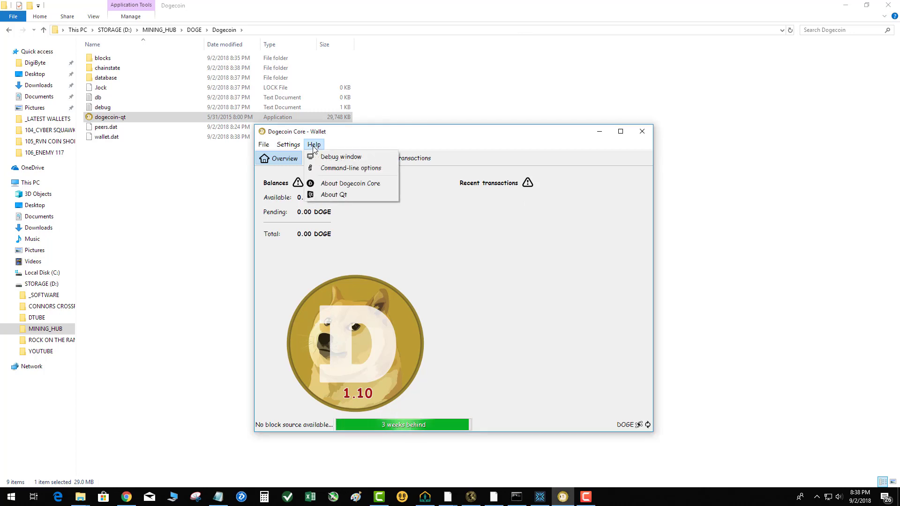
mouse_move(288, 145)
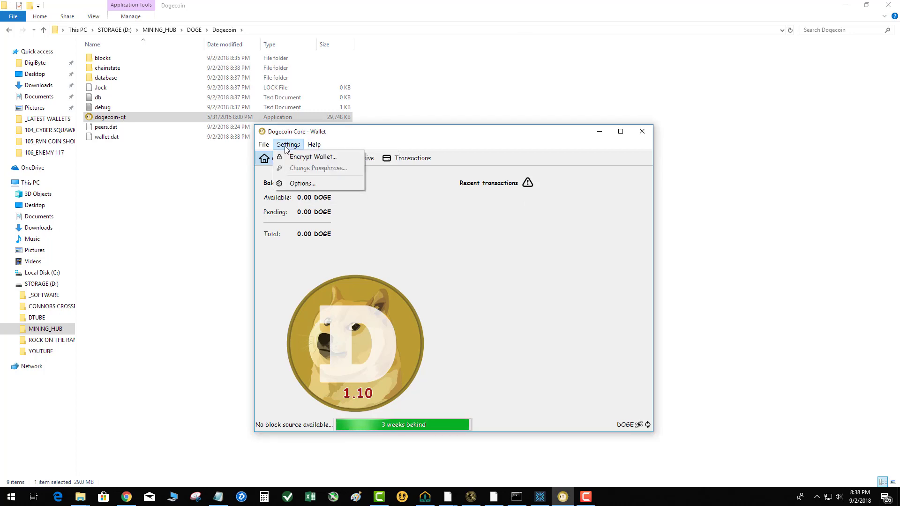
click(303, 183)
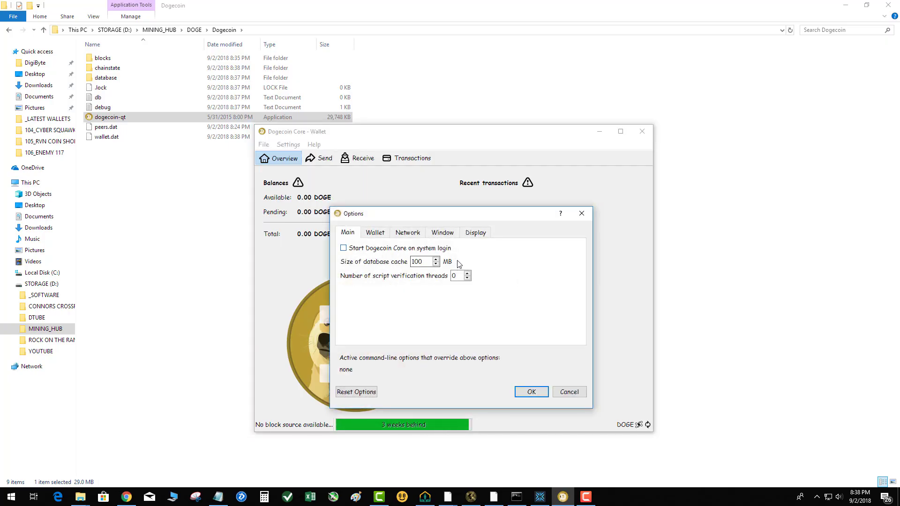
click(475, 233)
click(446, 235)
click(408, 233)
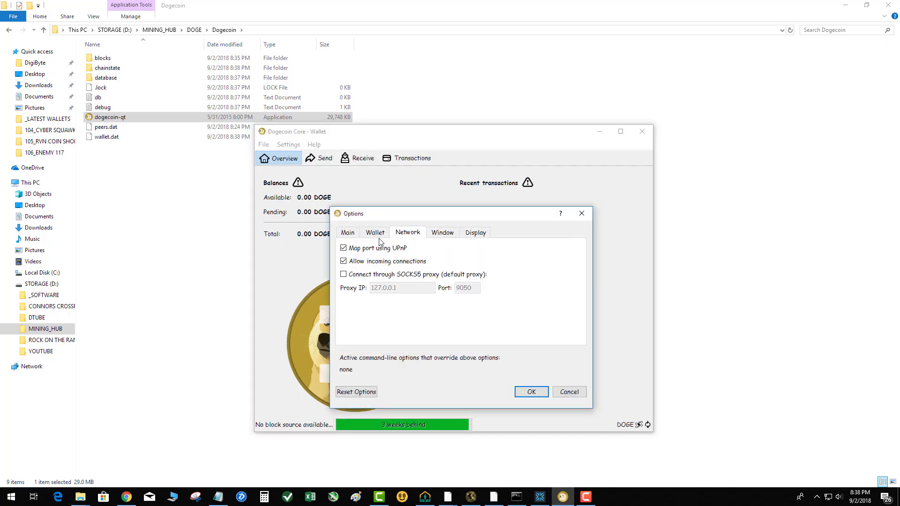
click(375, 233)
click(347, 233)
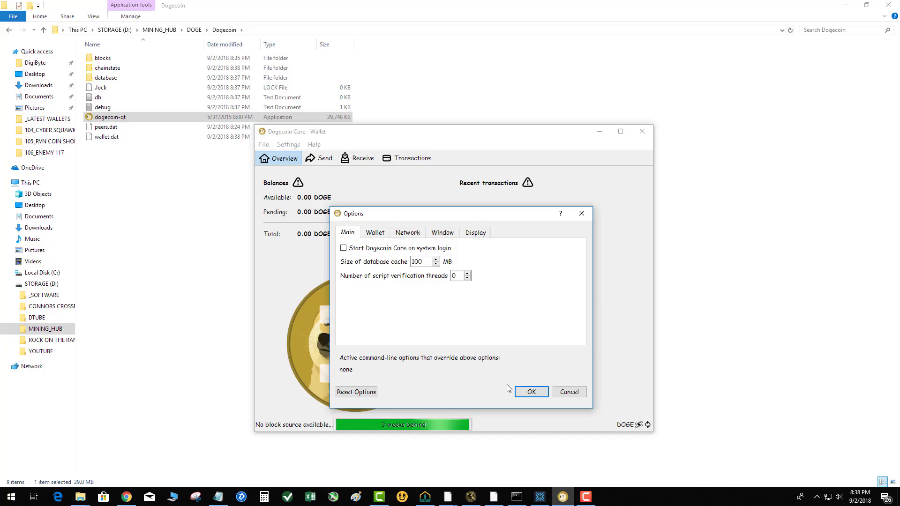
click(569, 392)
Step: Check the wallet's active connections to the Dogecoin network and look over its file commands
mouse_move(641, 425)
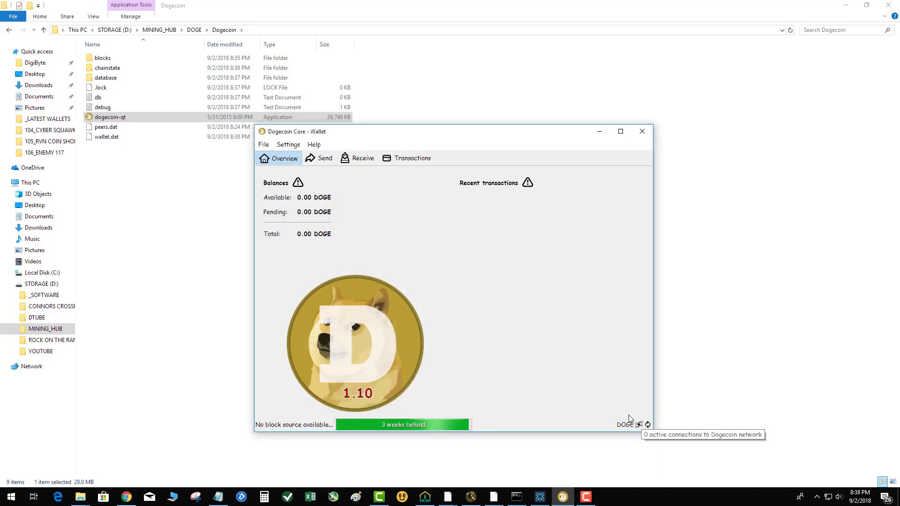
click(264, 144)
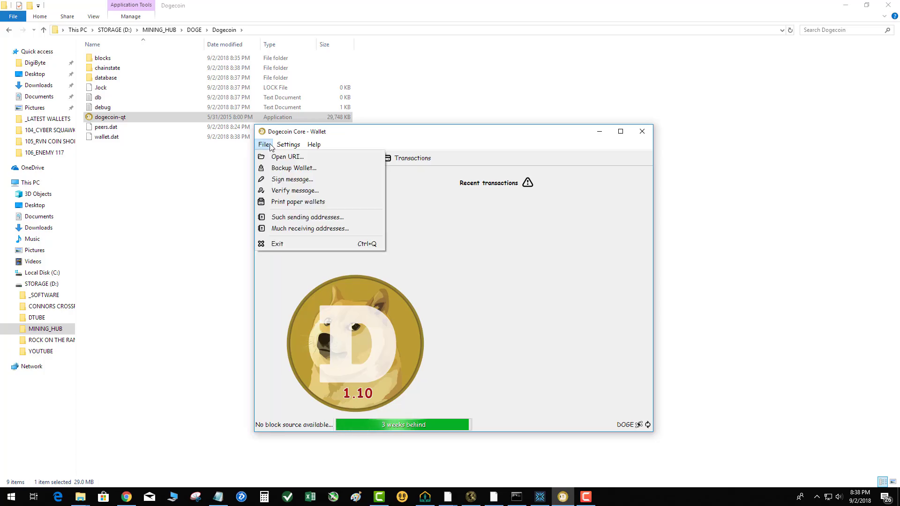
click(135, 264)
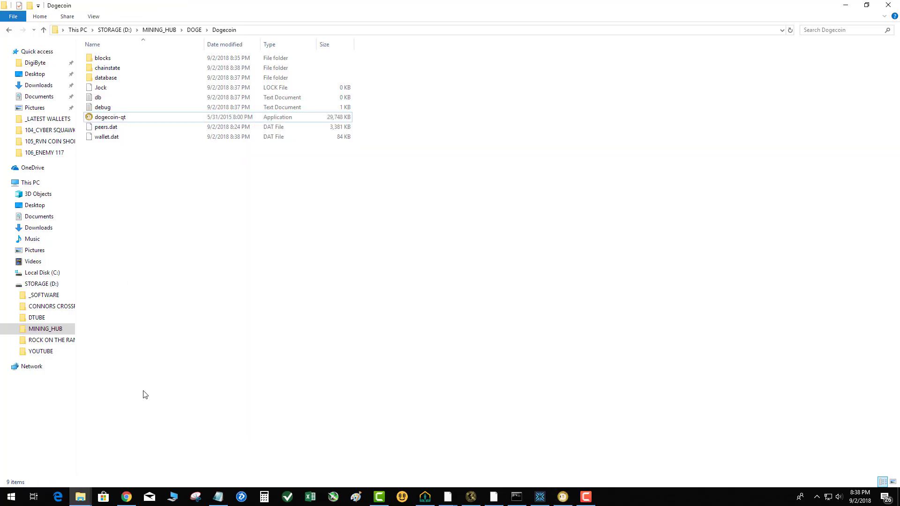
Step: Switch to Chrome and search Google in a new tab for "dogecoin addnodes"
click(126, 497)
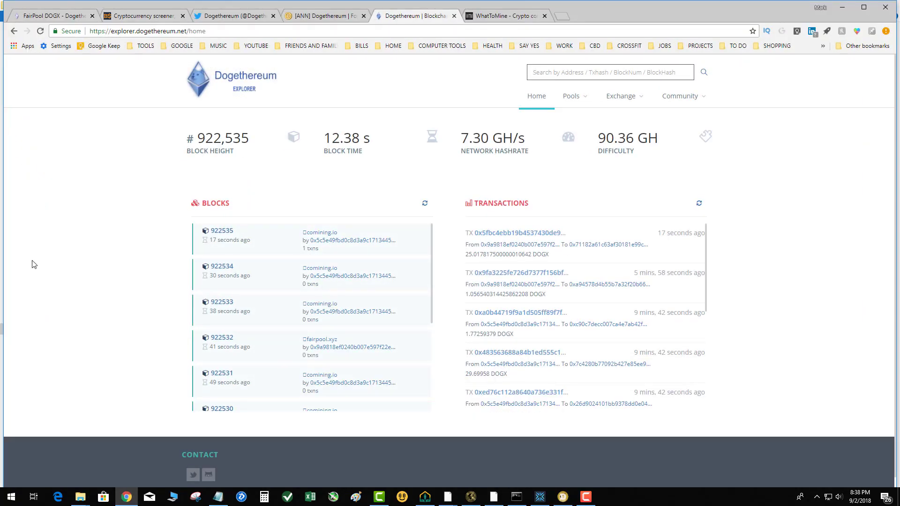
key(ctrl+Tab)
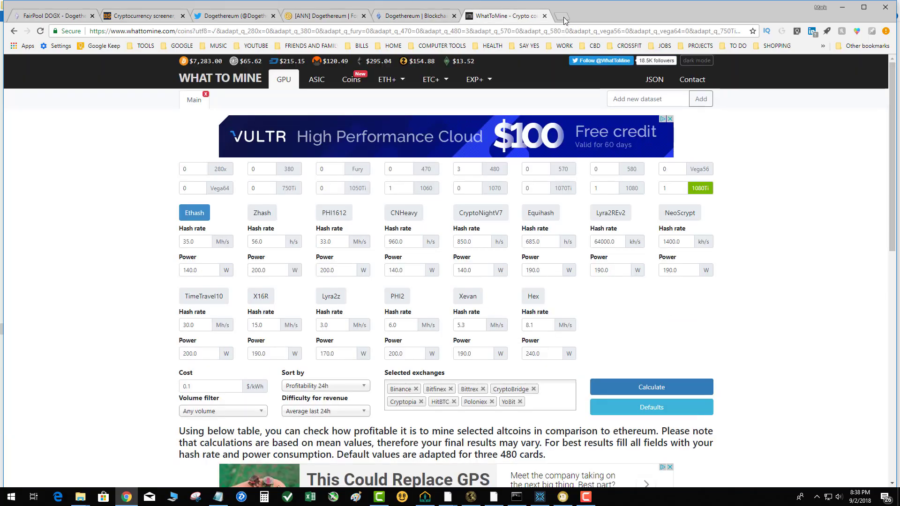
click(562, 17)
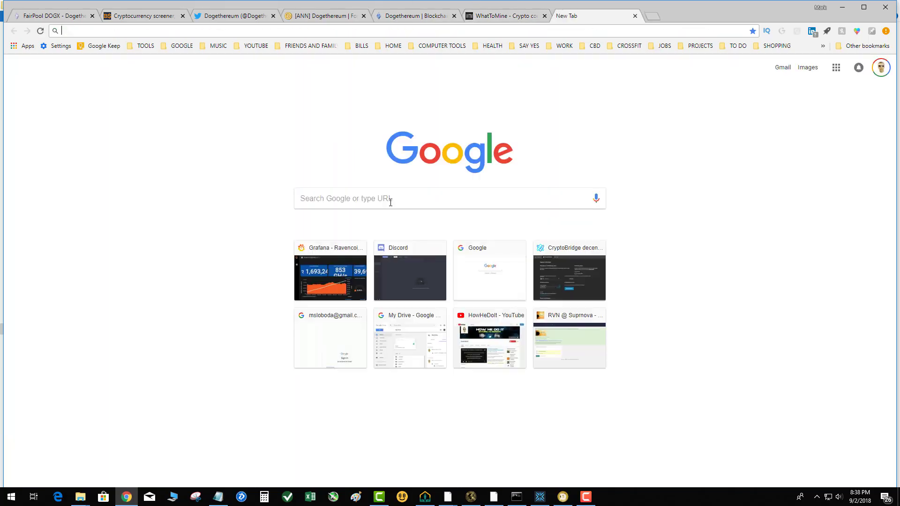
click(391, 203)
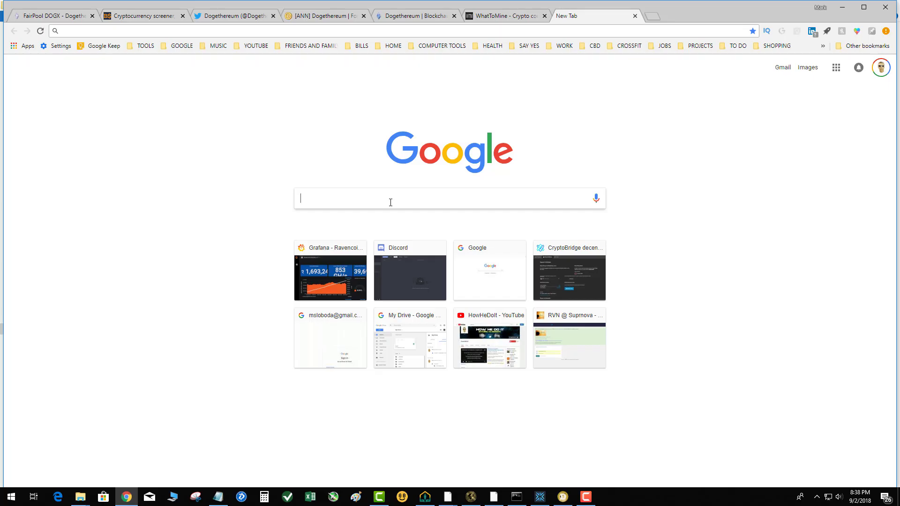
text(doge)
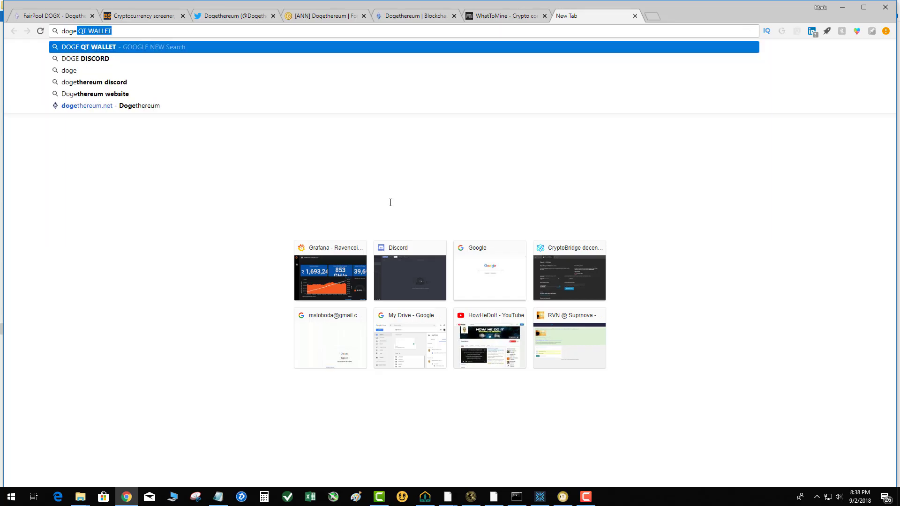
text(coi)
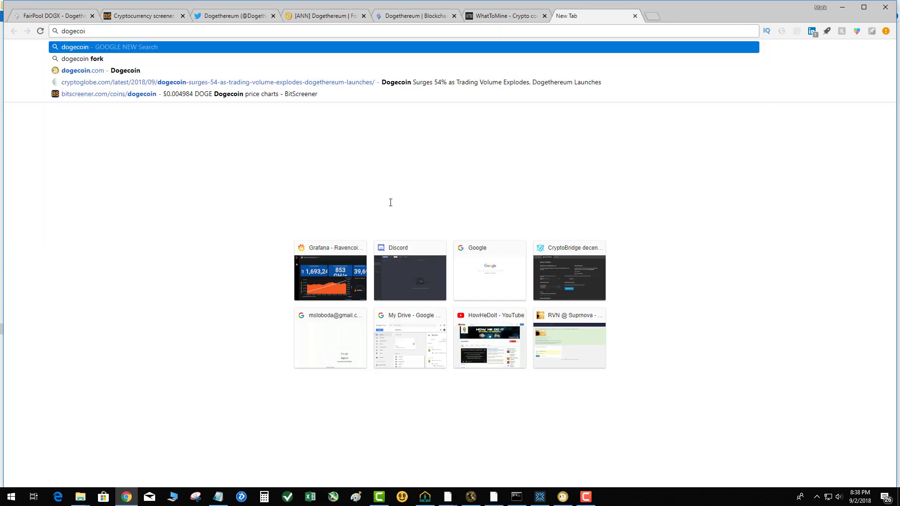
text(n addnodes)
key(Return)
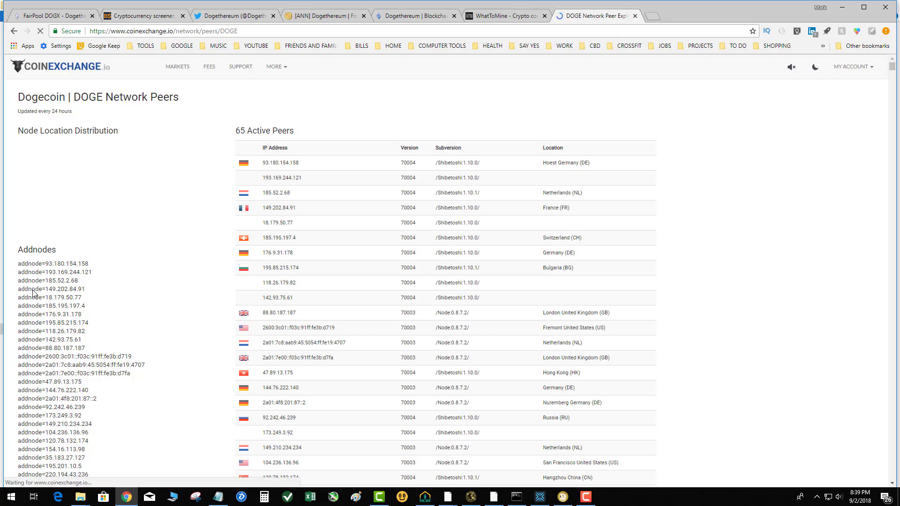
Step: Select the entire Addnodes list on CoinExchange's DOGE Network Peers page and close the Dogecoin Core wallet
drag(61, 306, 39, 243)
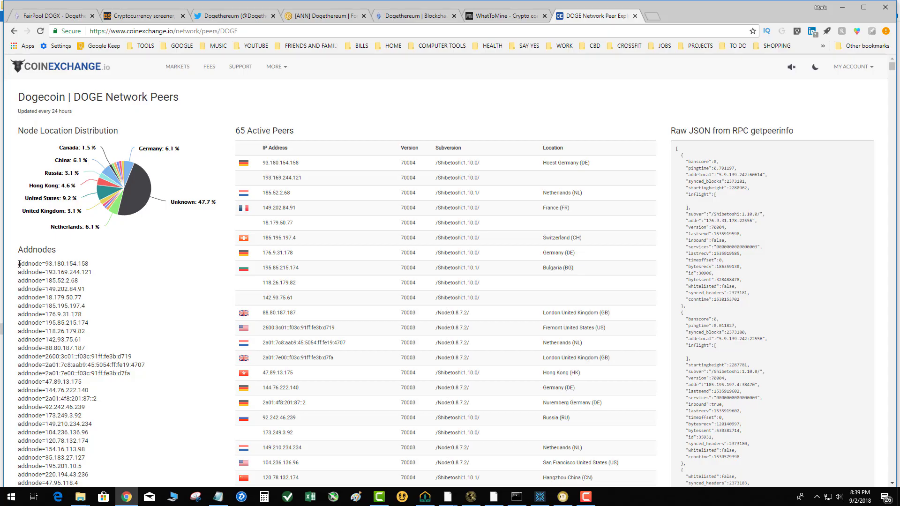
drag(18, 263, 88, 466)
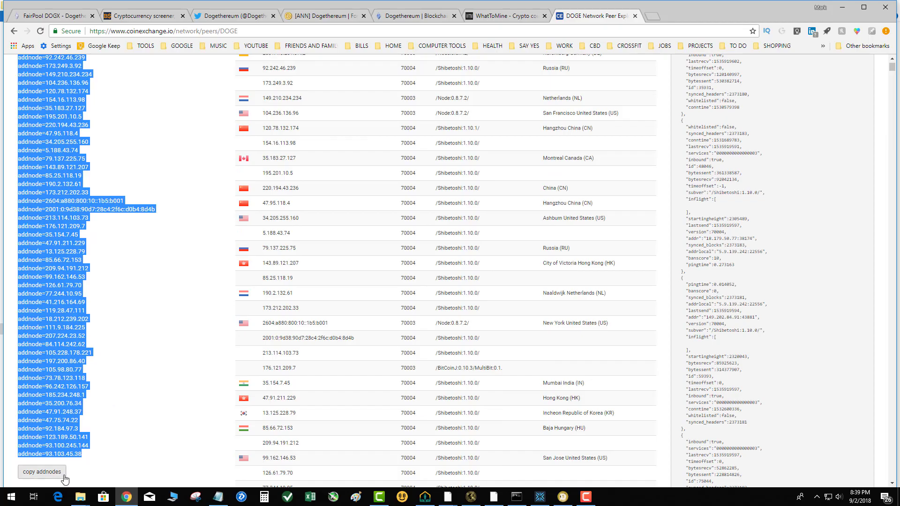
click(562, 495)
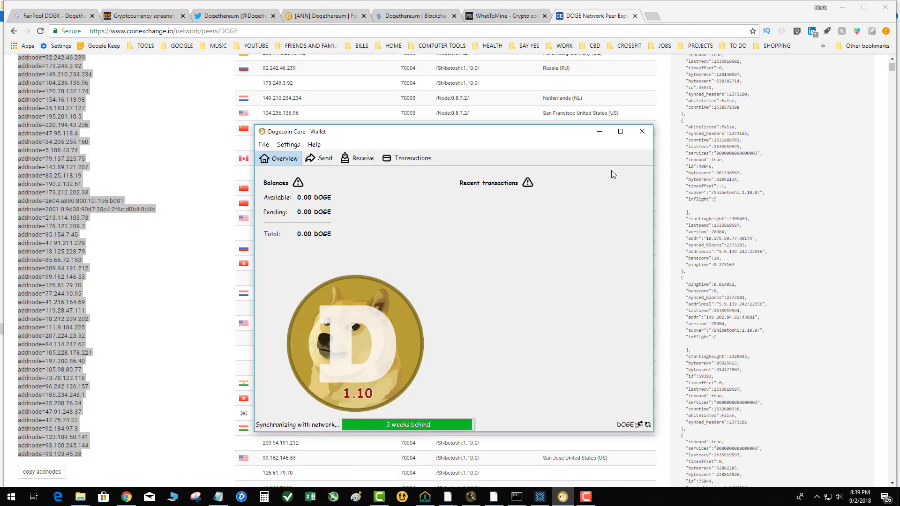
click(642, 131)
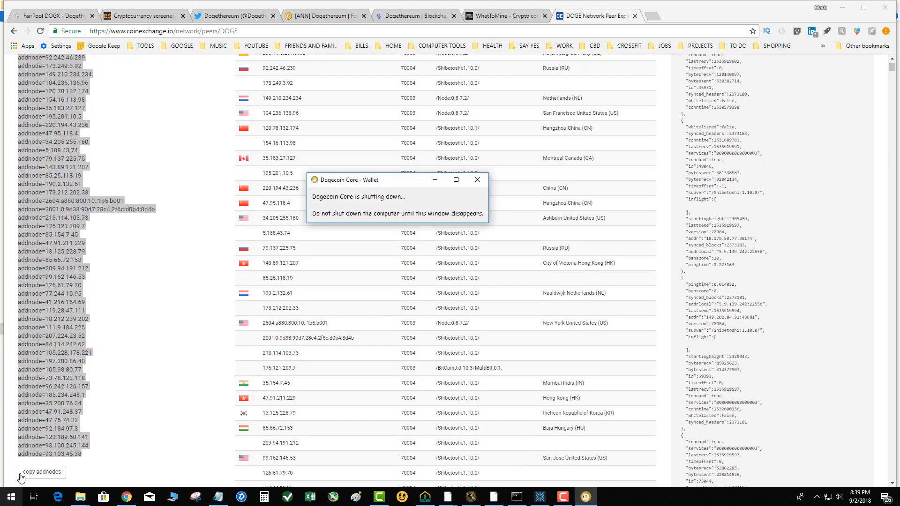
Step: Switch to File Explorer, open D:\MINING_HUB\DOGE\Dogecoin and move its window clear of the addnode list
right_click(81, 497)
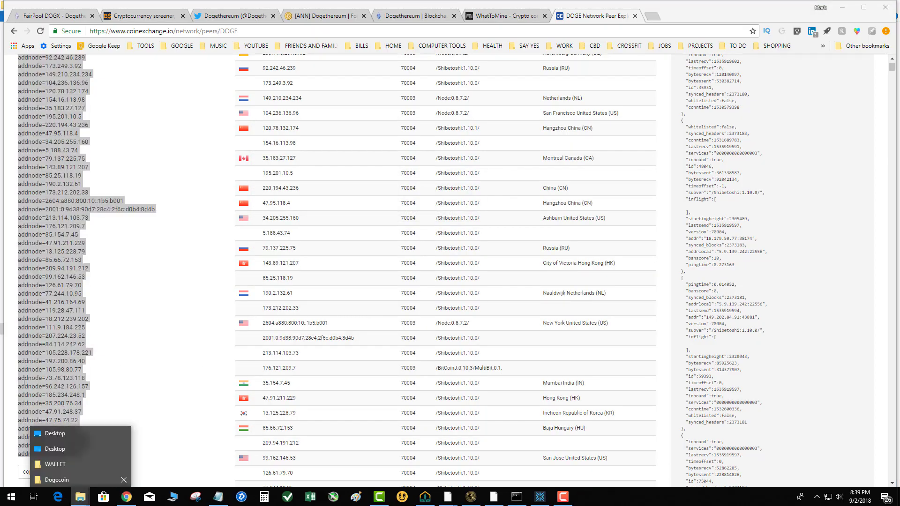
click(52, 465)
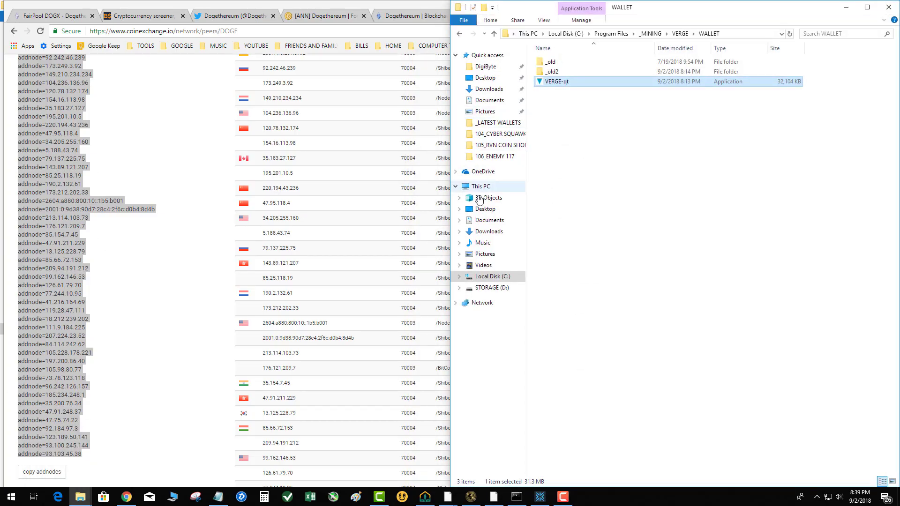
click(491, 288)
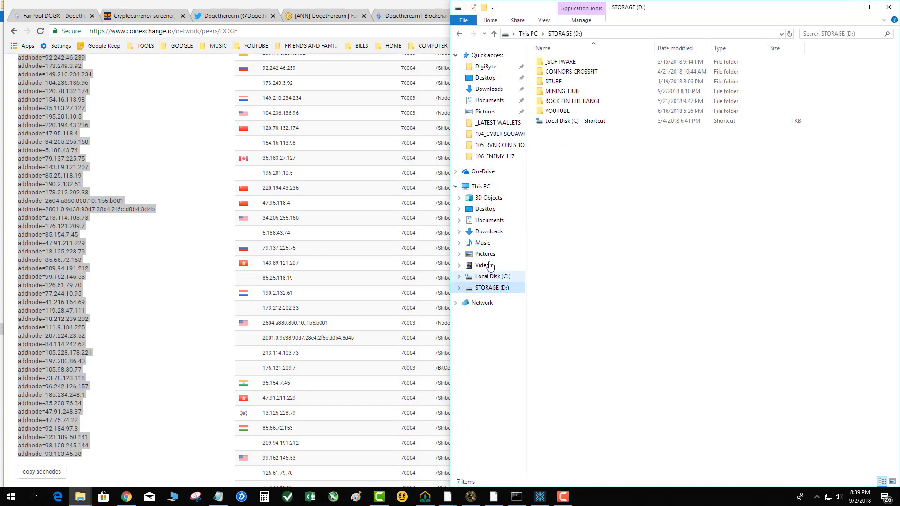
double_click(563, 92)
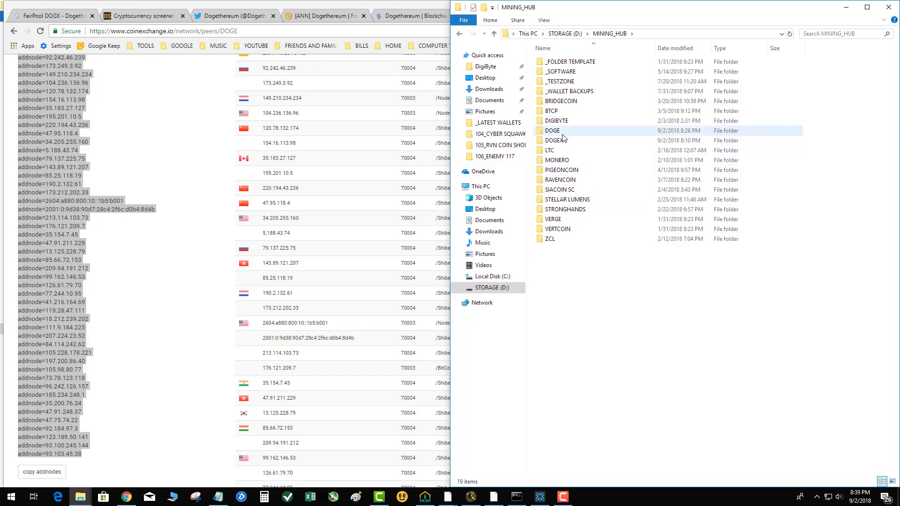
double_click(562, 132)
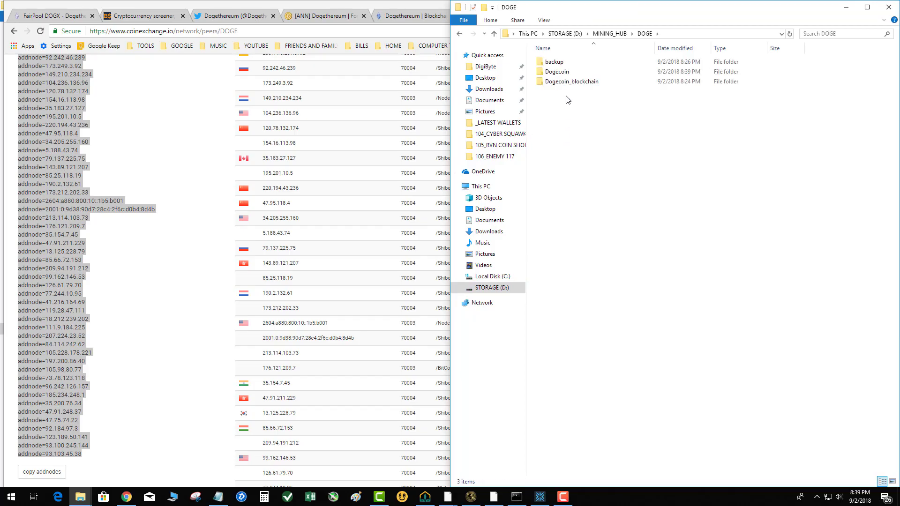
double_click(555, 72)
drag(543, 7, 355, 36)
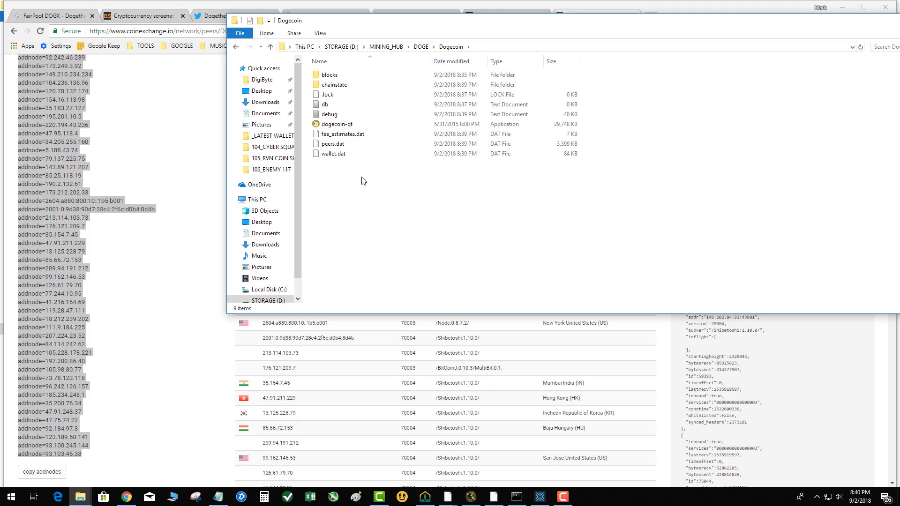
Step: Create a new text document named "doge" in the Dogecoin folder and open it in Notepad
right_click(347, 188)
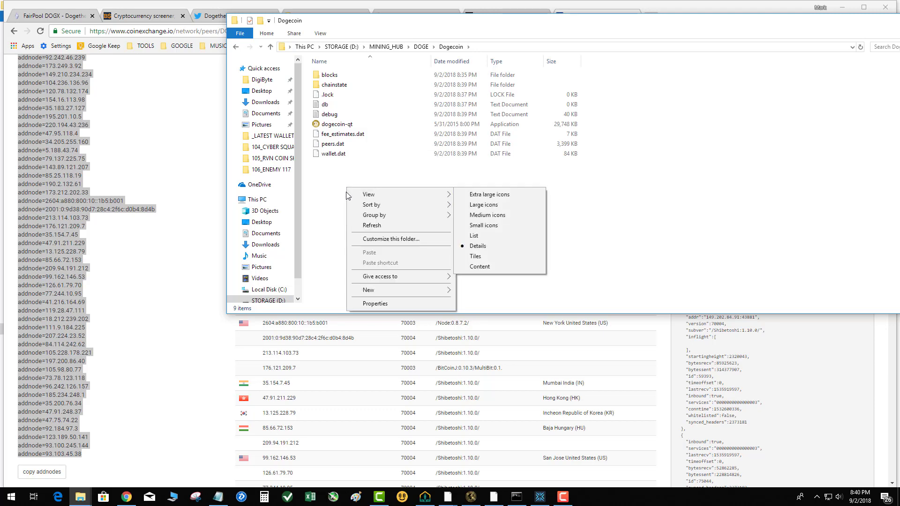
mouse_move(382, 289)
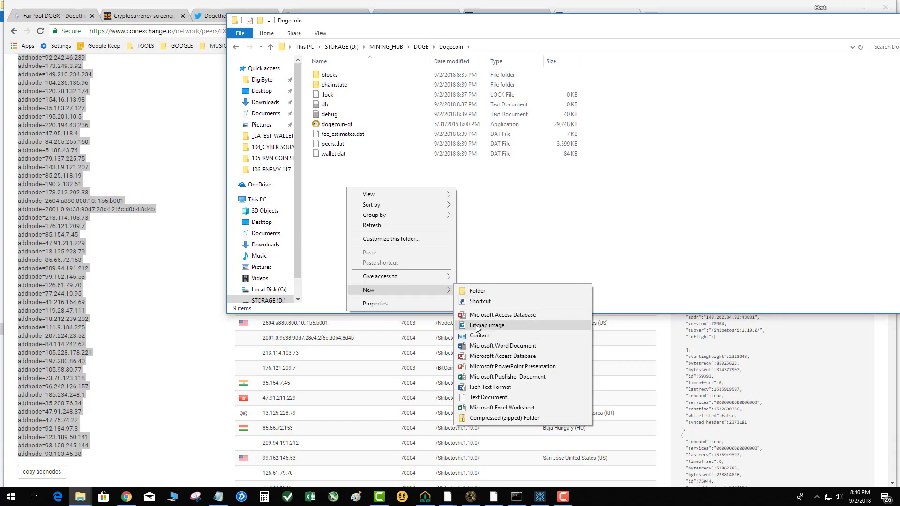
click(493, 400)
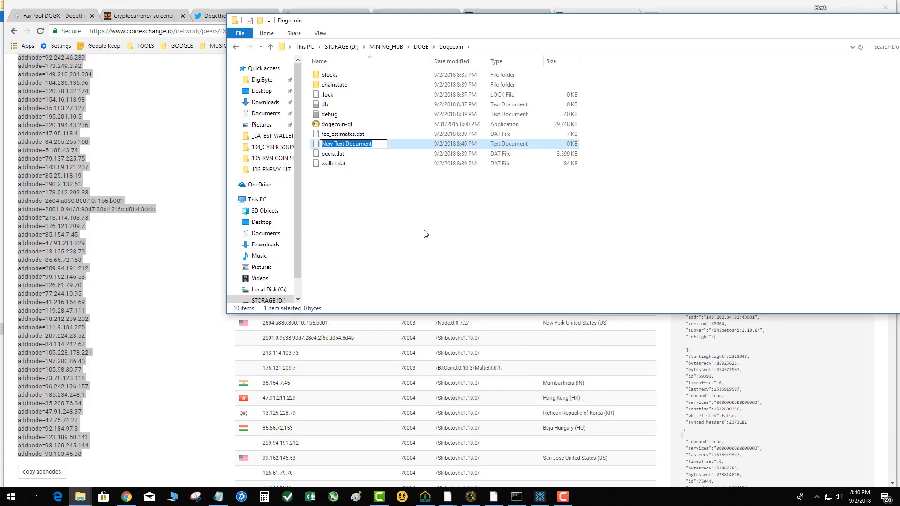
text(doge)
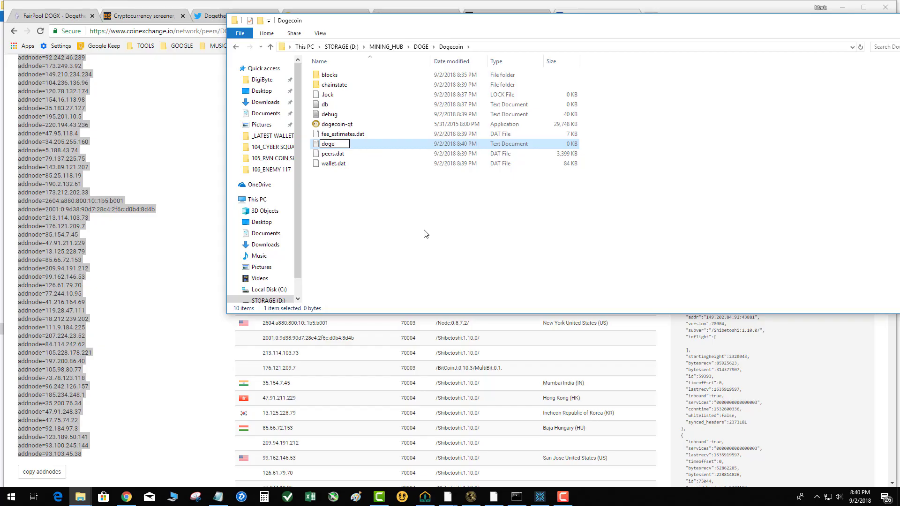
key(Return)
key(Return)
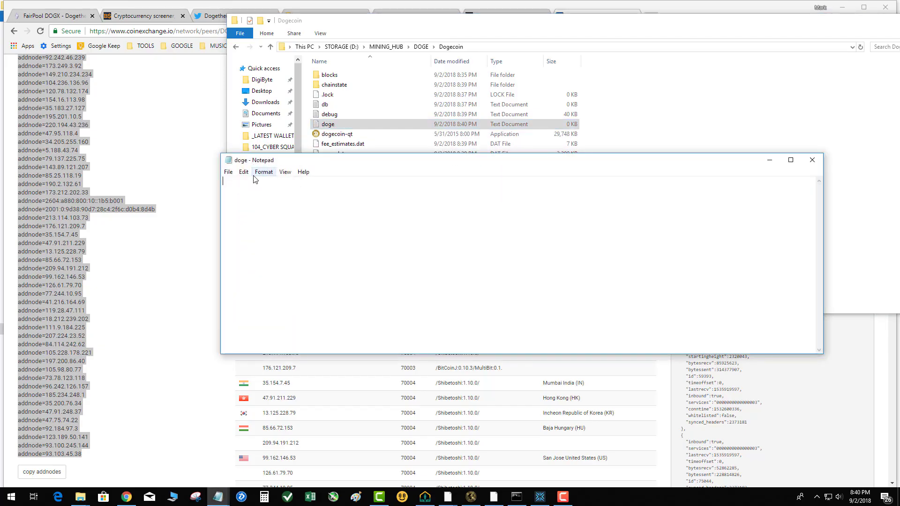
Step: Paste the copied addnode list into the doge document, save it as doge.conf with file type All Files, and close Notepad
key(ctrl+v)
click(228, 172)
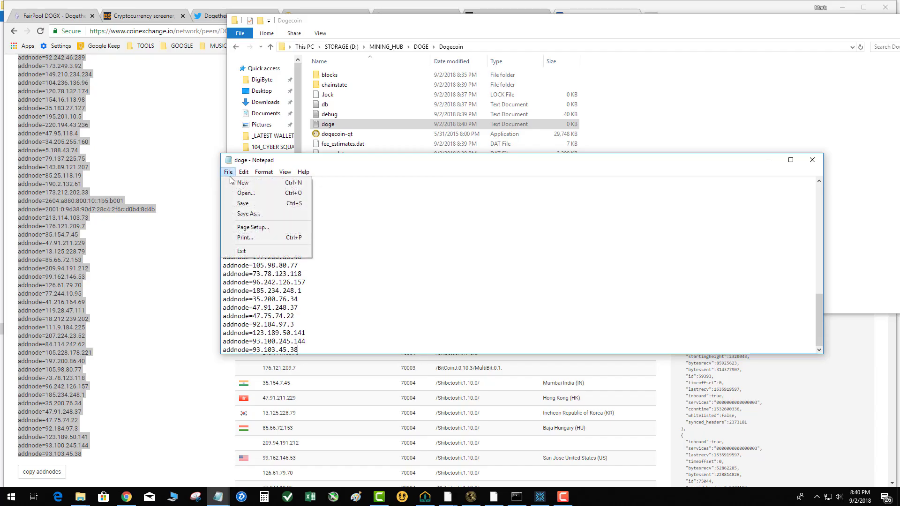
click(239, 214)
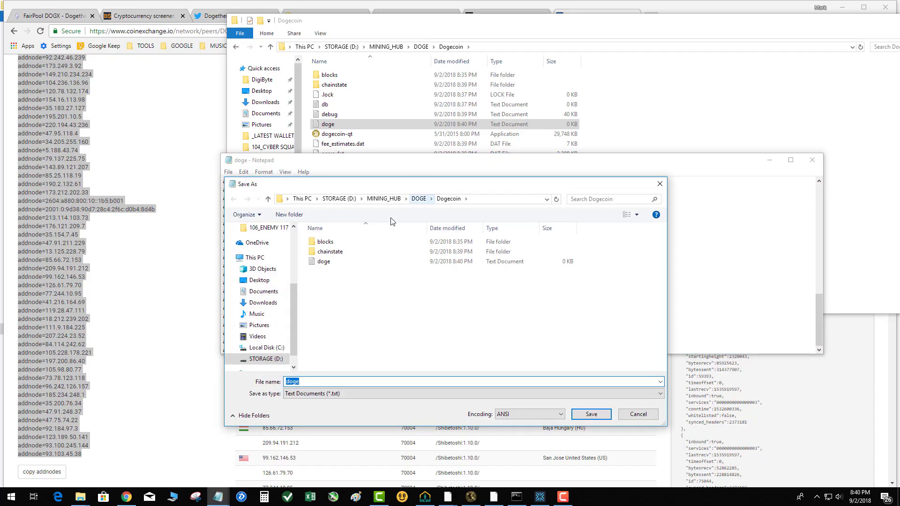
click(318, 381)
text(.conf)
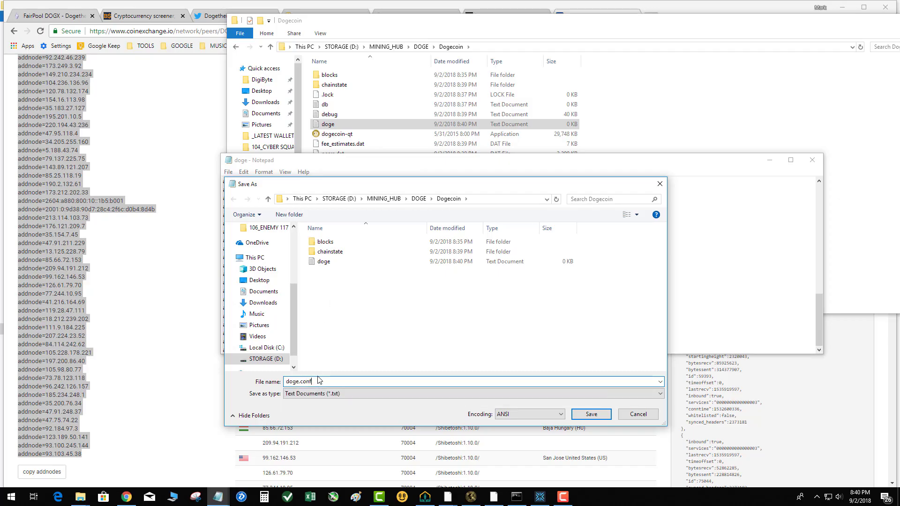
click(328, 393)
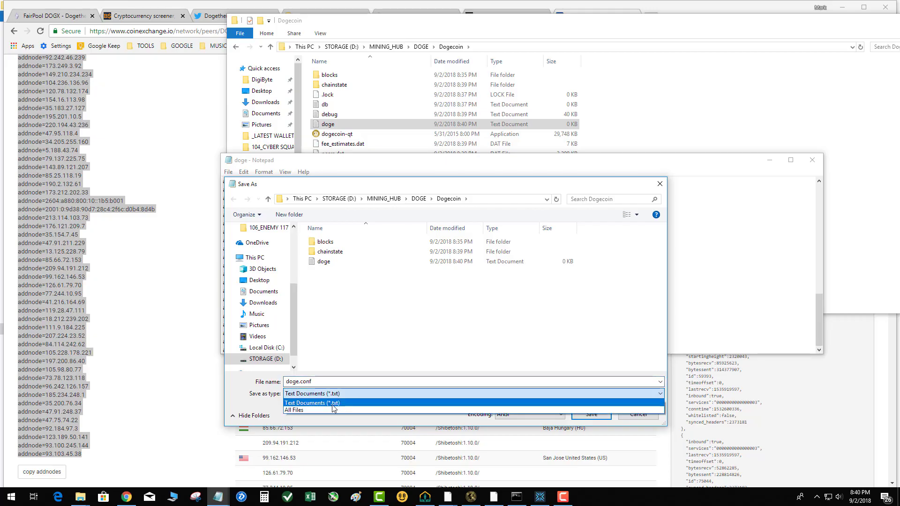
click(333, 407)
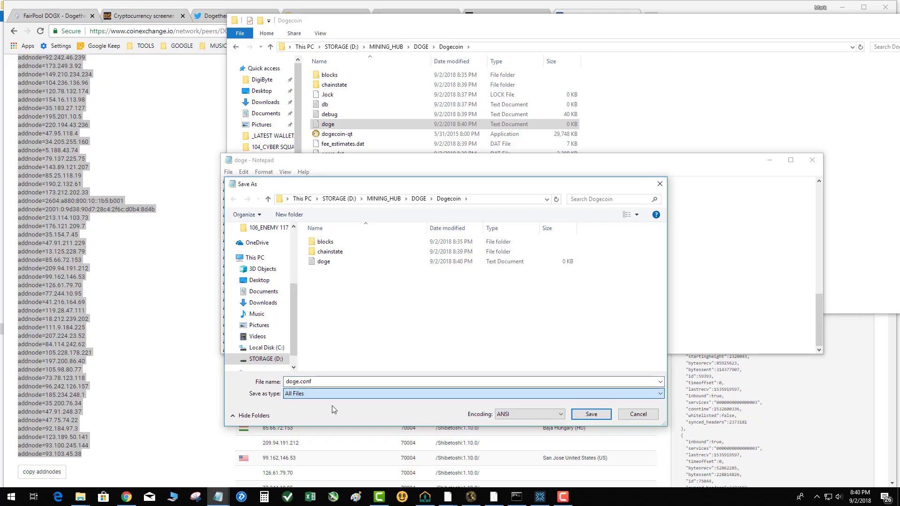
click(584, 415)
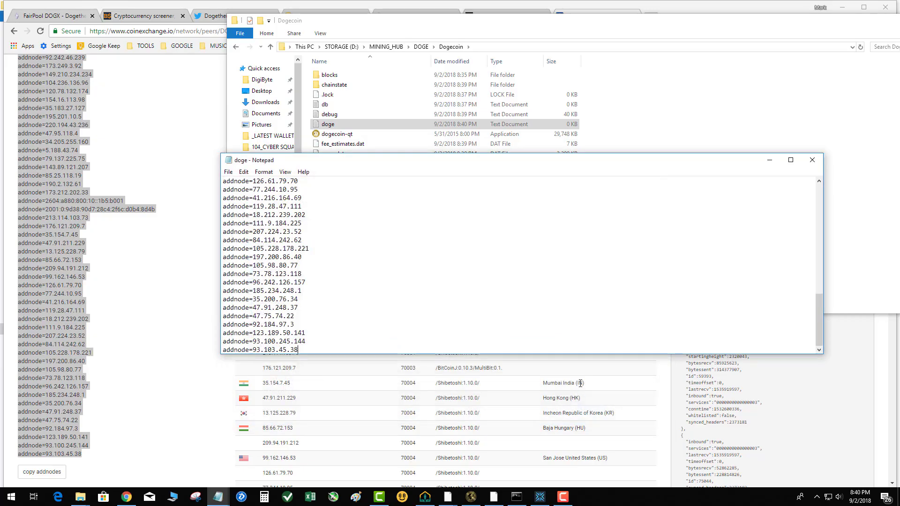
click(812, 160)
Step: Launch dogecoin-qt from the Dogecoin folder, minimize the browser and close the extra File Explorer window covering the wallet
double_click(338, 144)
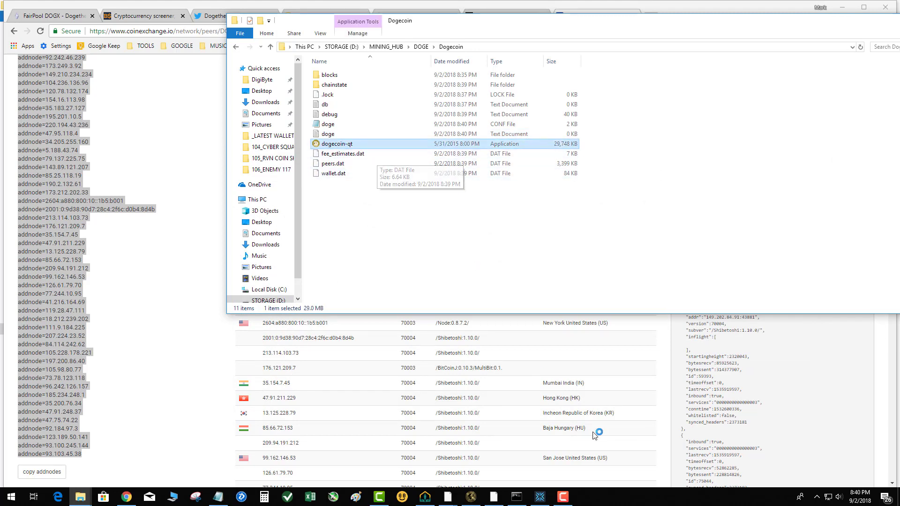
click(567, 499)
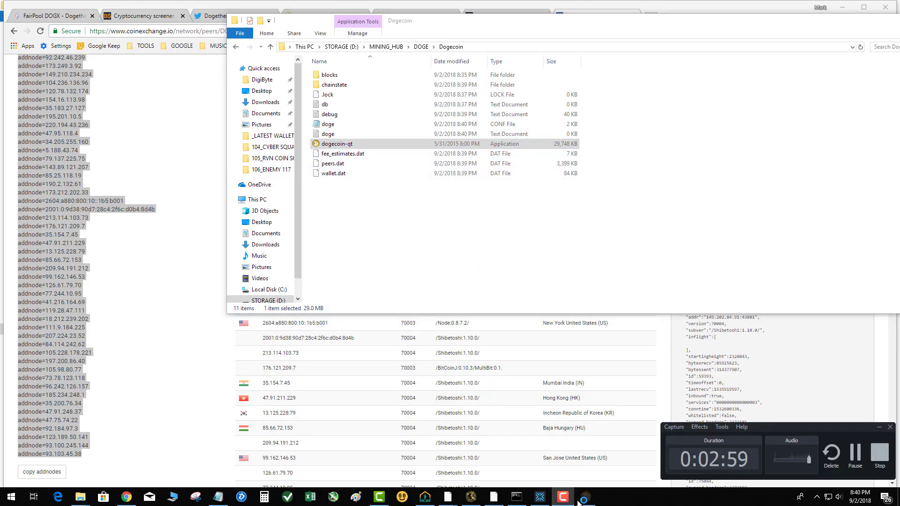
click(683, 233)
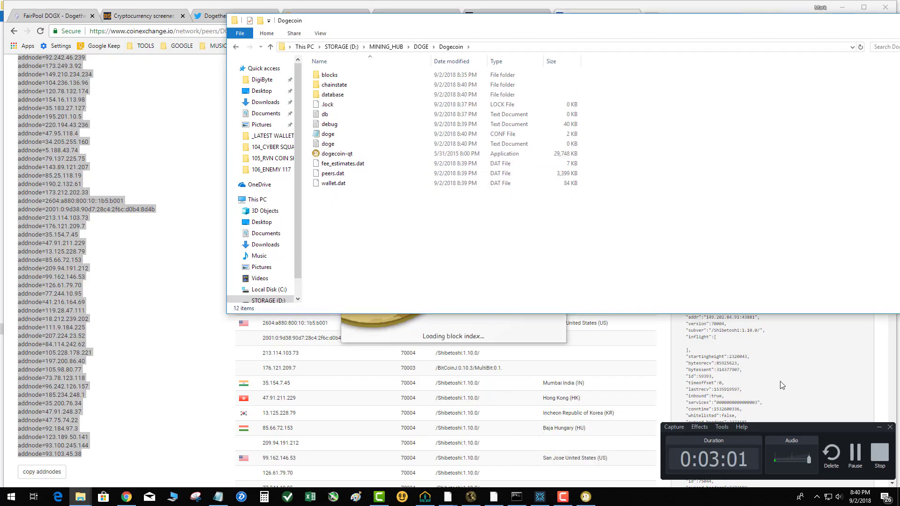
click(878, 427)
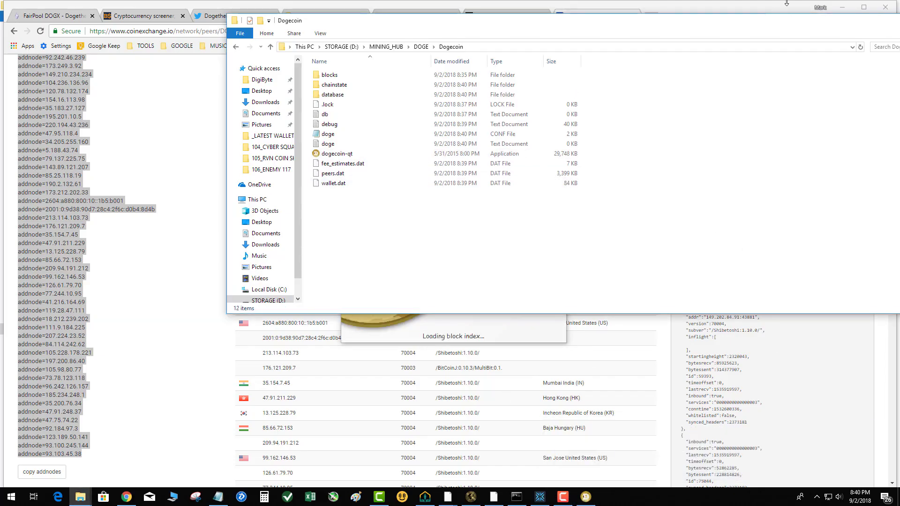
click(843, 6)
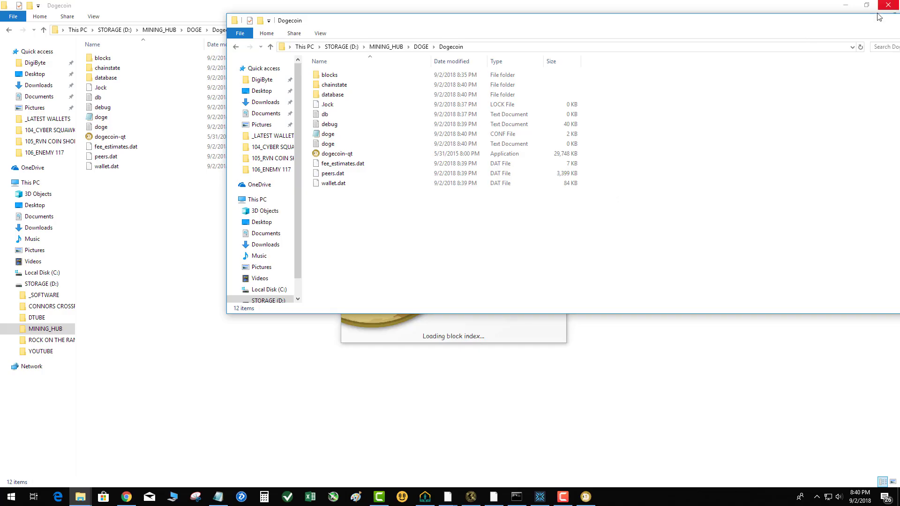
drag(876, 20, 701, 196)
click(709, 199)
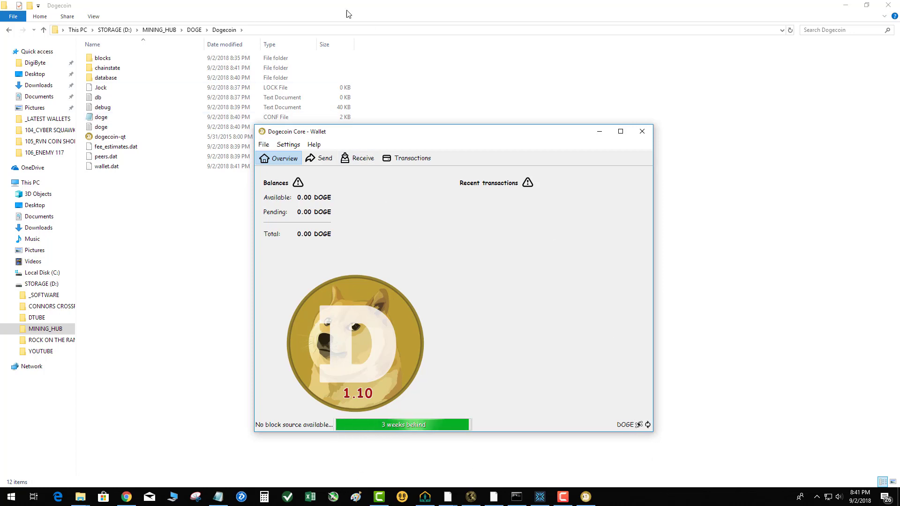
Step: Examine the wallet's Debug window, including its information, console, network traffic and peers views, and close it
click(314, 144)
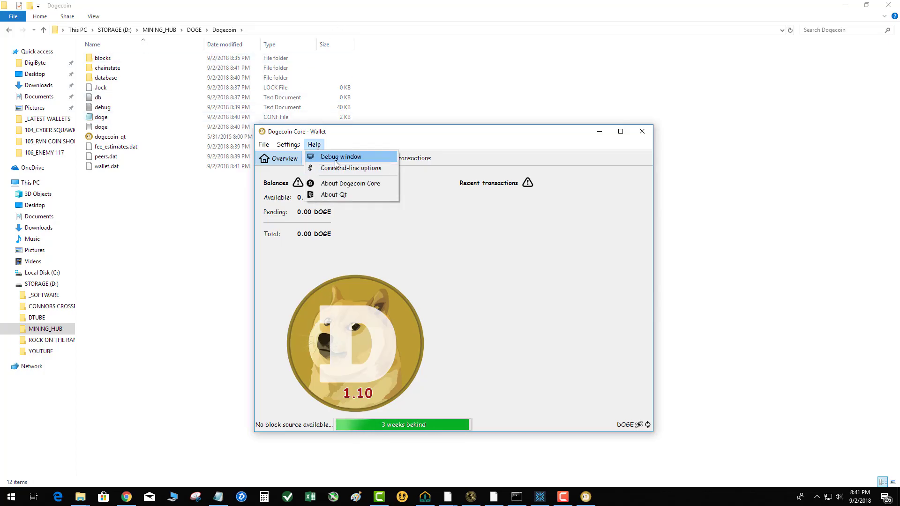
click(336, 159)
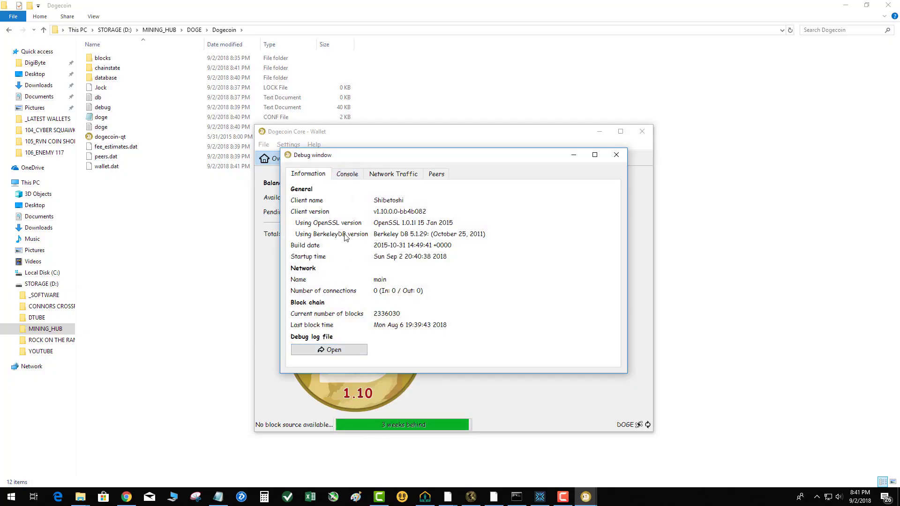
click(347, 177)
click(392, 175)
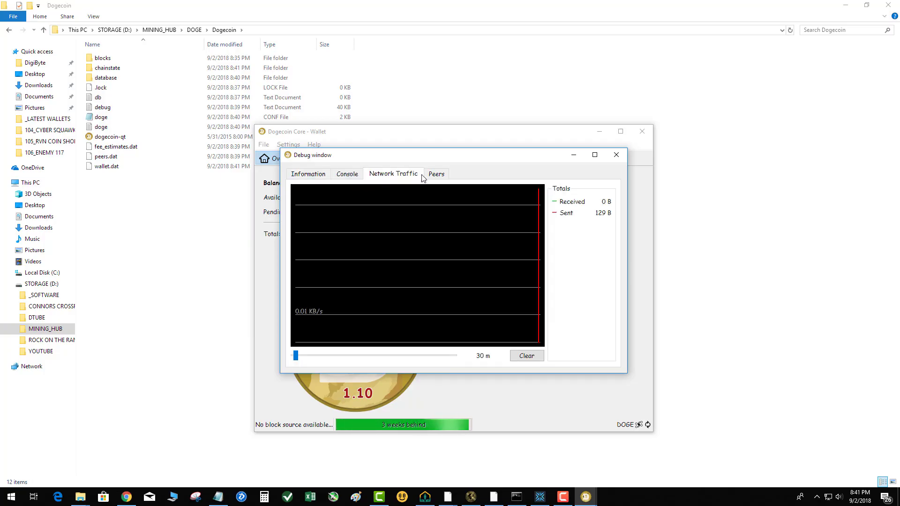
click(435, 176)
click(305, 174)
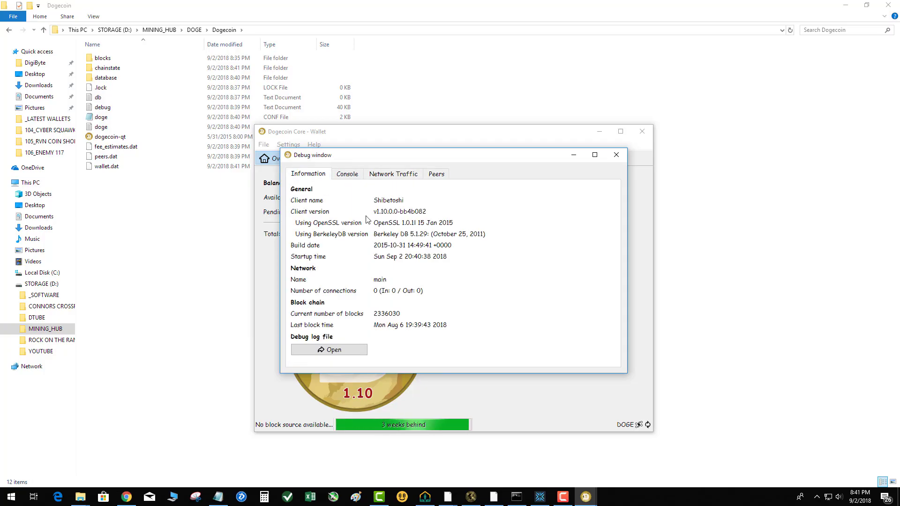
click(617, 155)
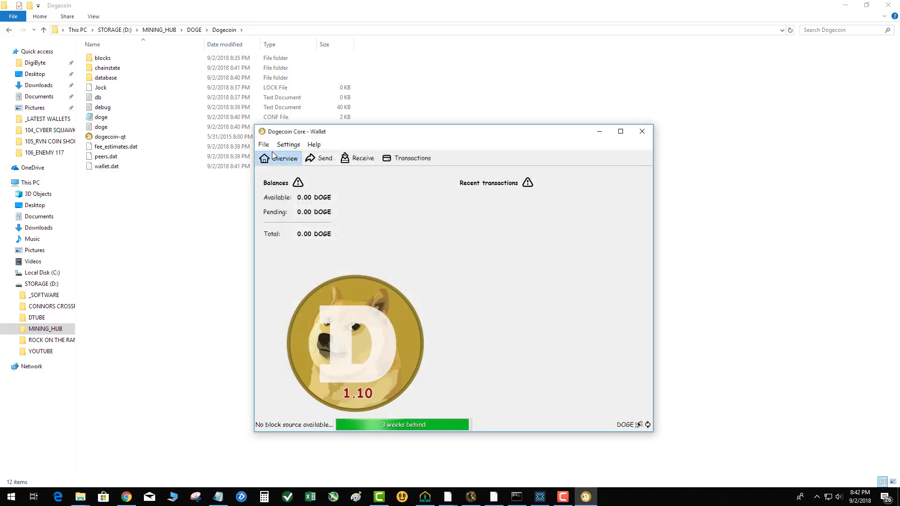
Step: Check the wallet's main options and its file commands without changing anything, and return to the Dogecoin folder
click(293, 145)
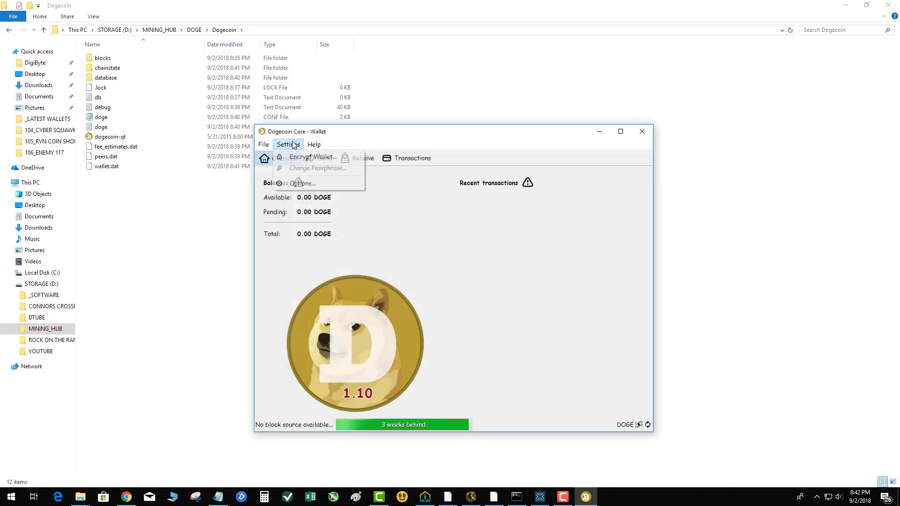
click(296, 185)
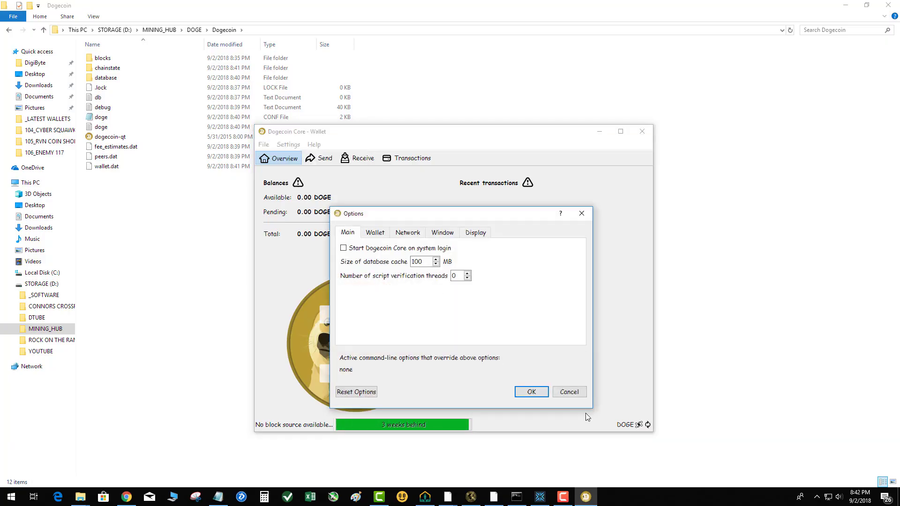
click(569, 392)
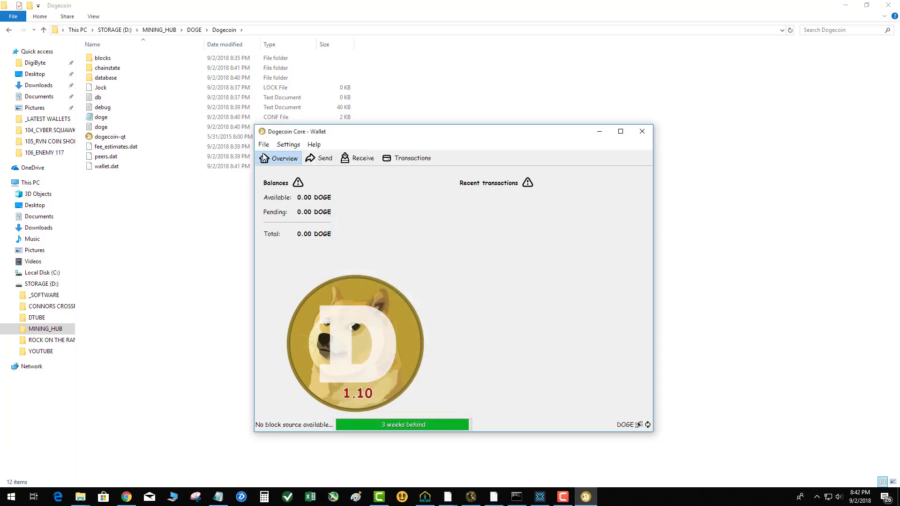
click(264, 145)
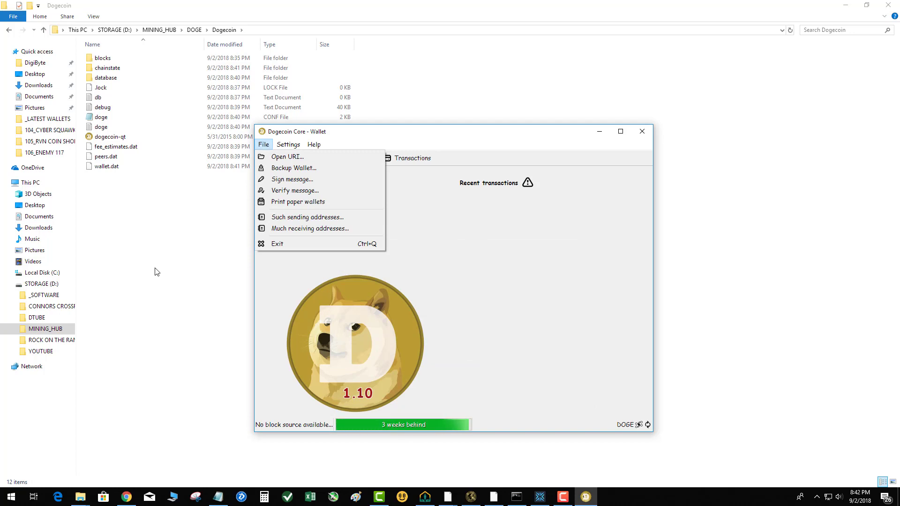
click(157, 270)
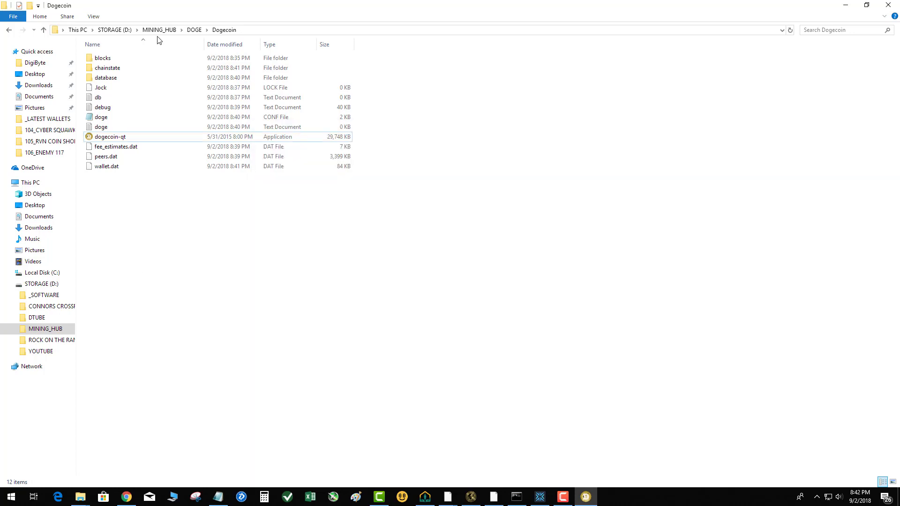
Step: Open the AppData Roaming folder through %appdata%, inspect how the Raven folder's CONF file is named, and close that window
click(8, 500)
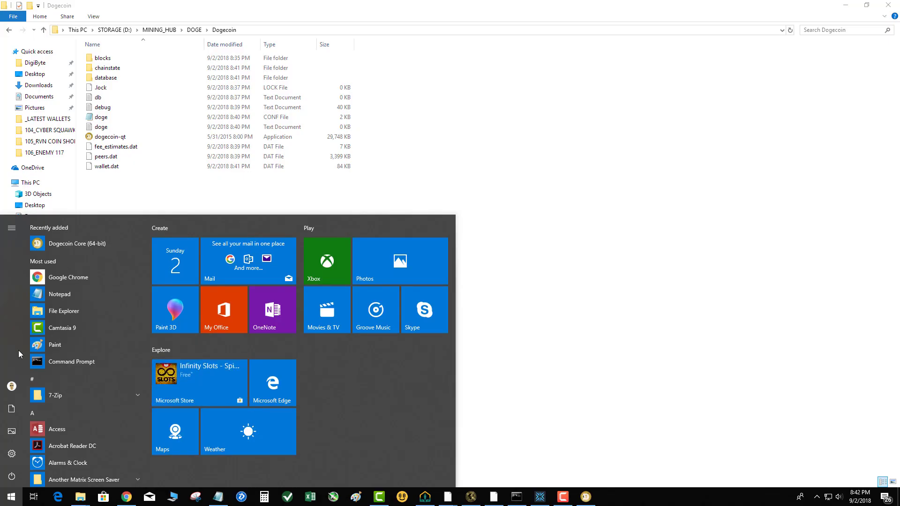
text(%appdata%)
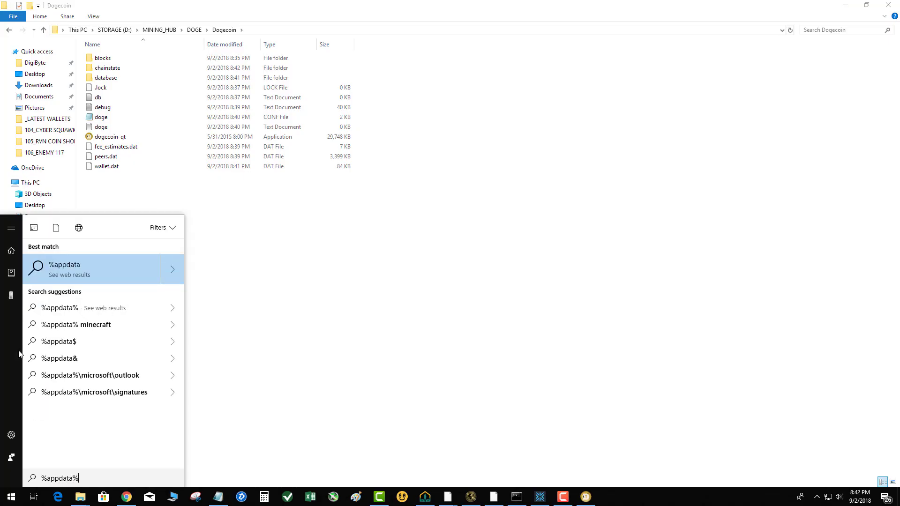
key(Return)
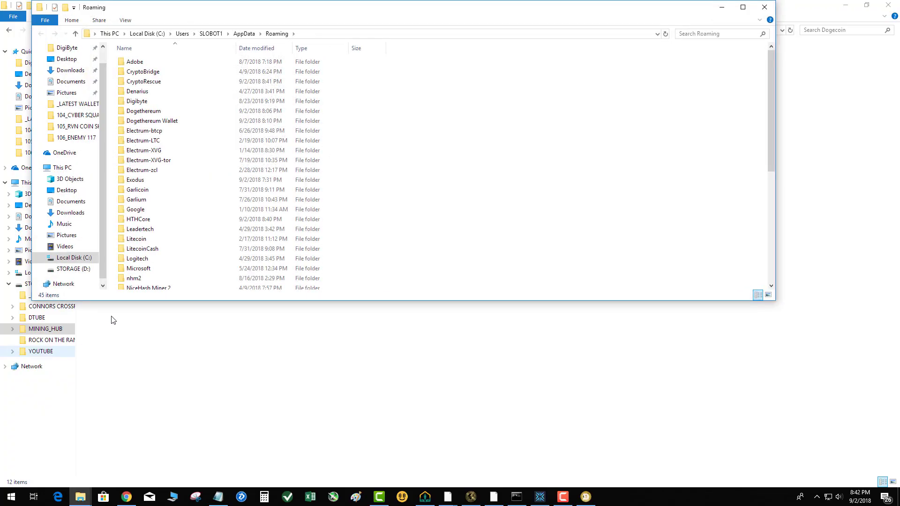
scroll(149, 228, down, 4)
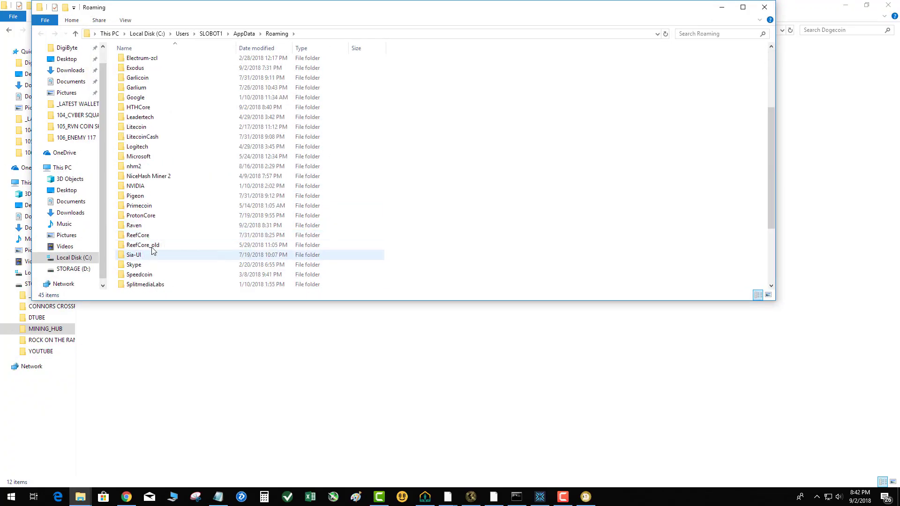
double_click(145, 229)
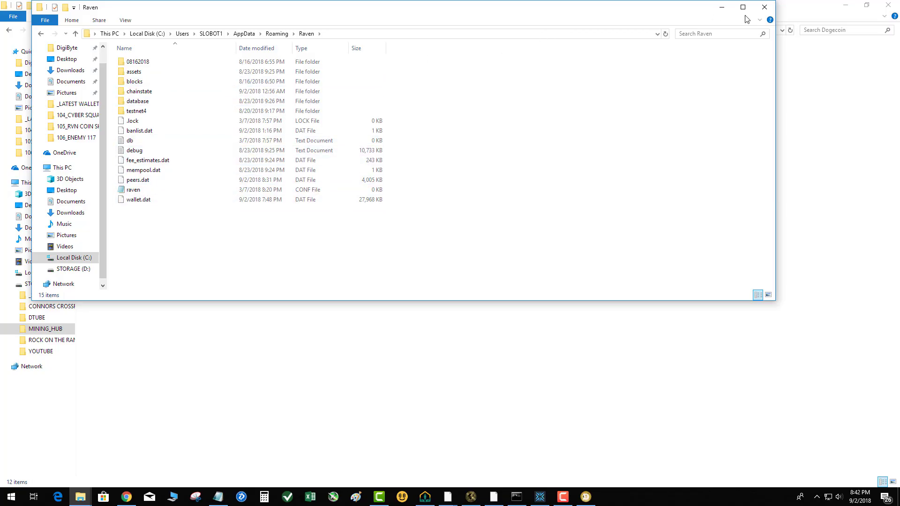
click(765, 10)
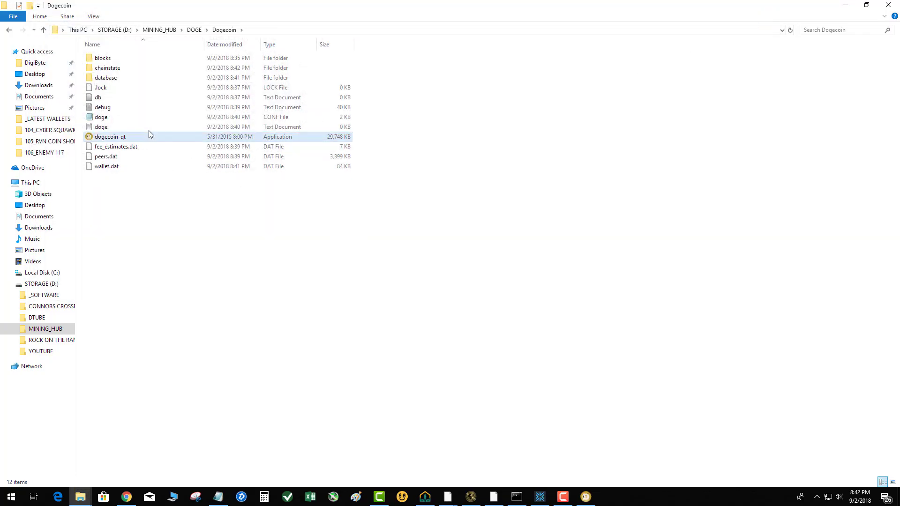
Step: Duplicate the doge CONF file in the Dogecoin folder and rename the copy "dogecoin"
click(106, 121)
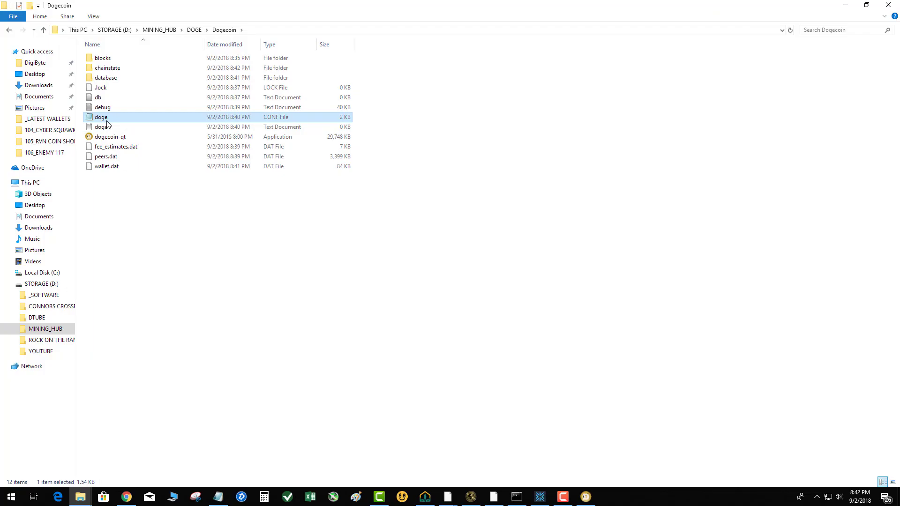
click(138, 216)
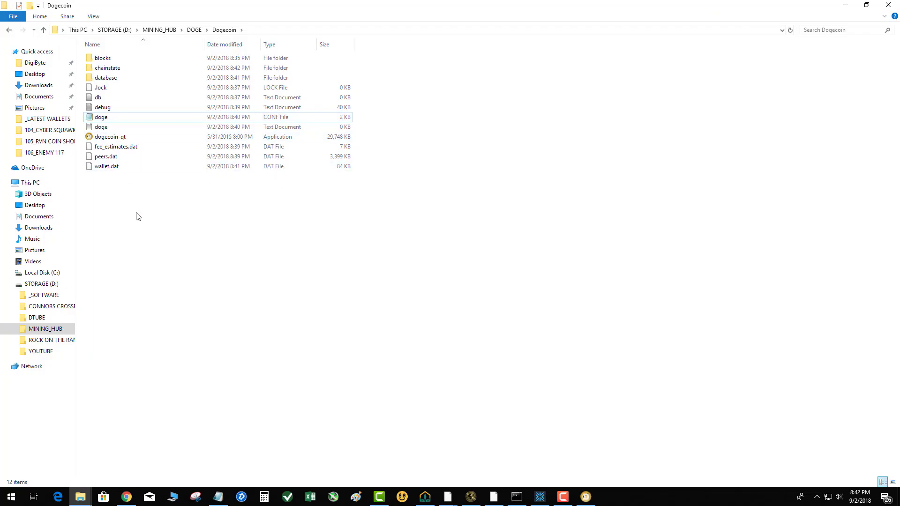
key(ctrl+v)
right_click(101, 118)
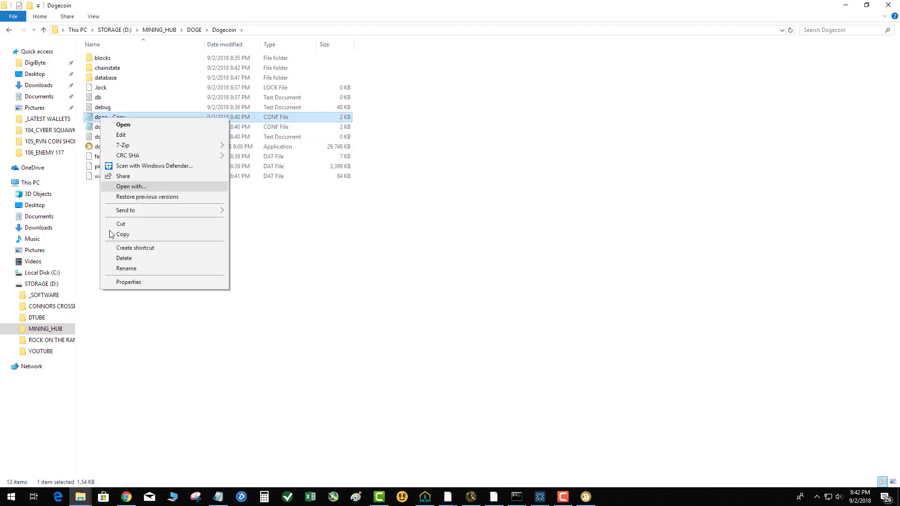
click(124, 269)
click(136, 116)
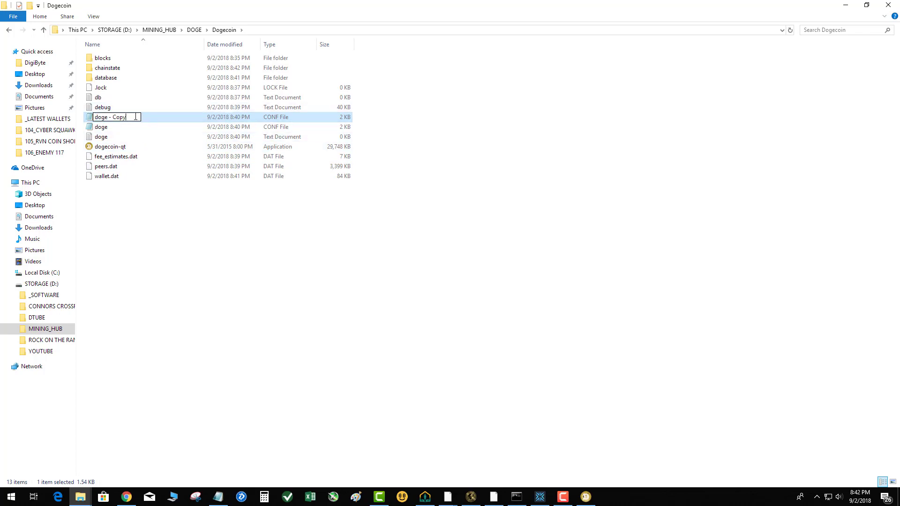
key(BackSpace)
key(BackSpace)
key(BackSpace)
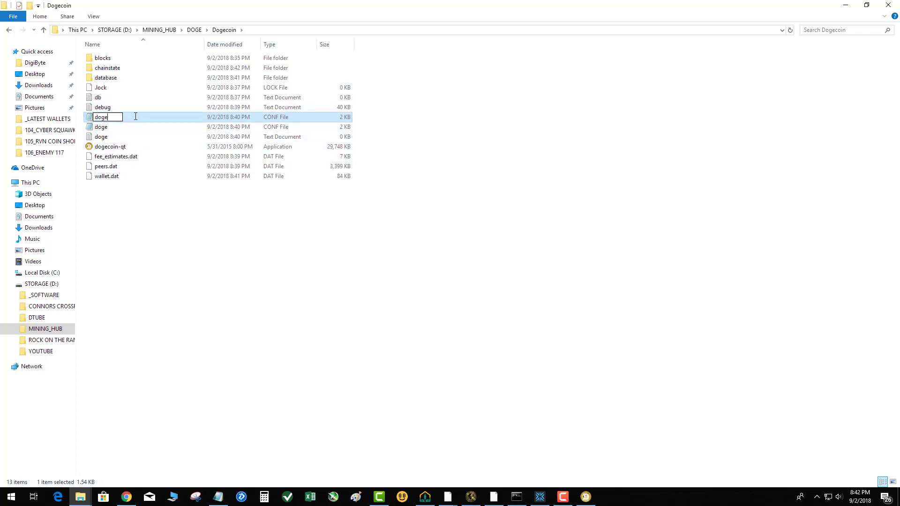
key(Return)
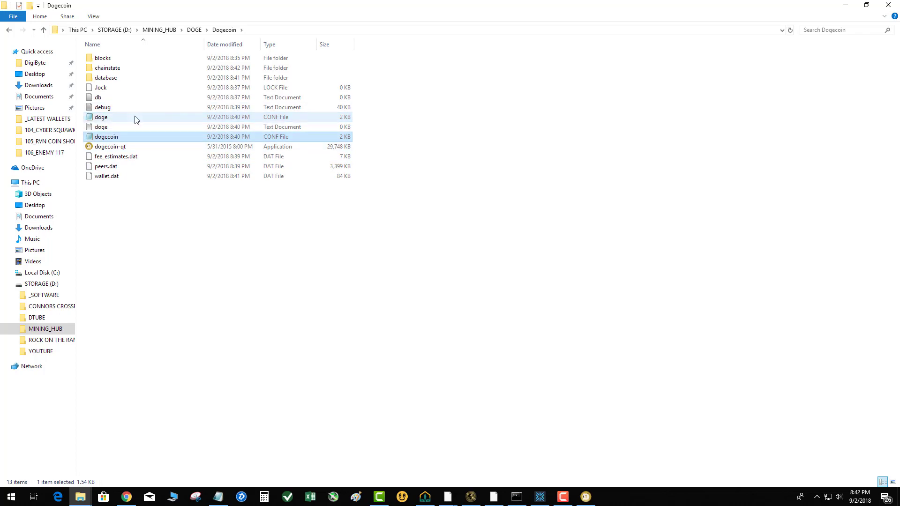
click(164, 242)
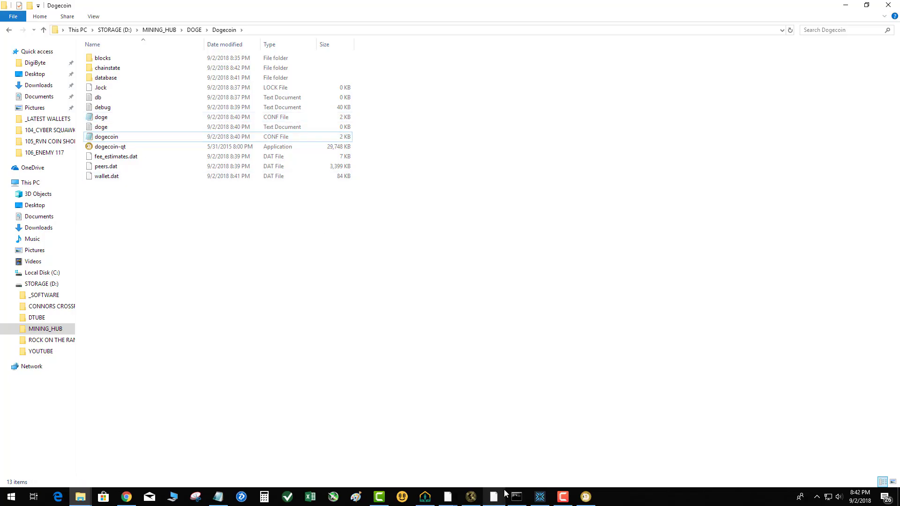
Step: Close the running Dogecoin Core wallet and relaunch dogecoin-qt from the Dogecoin folder
click(586, 497)
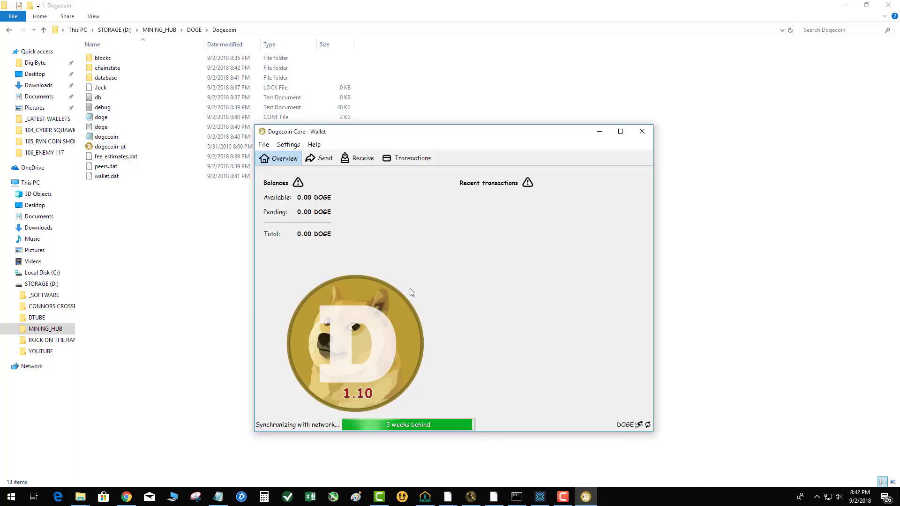
click(641, 132)
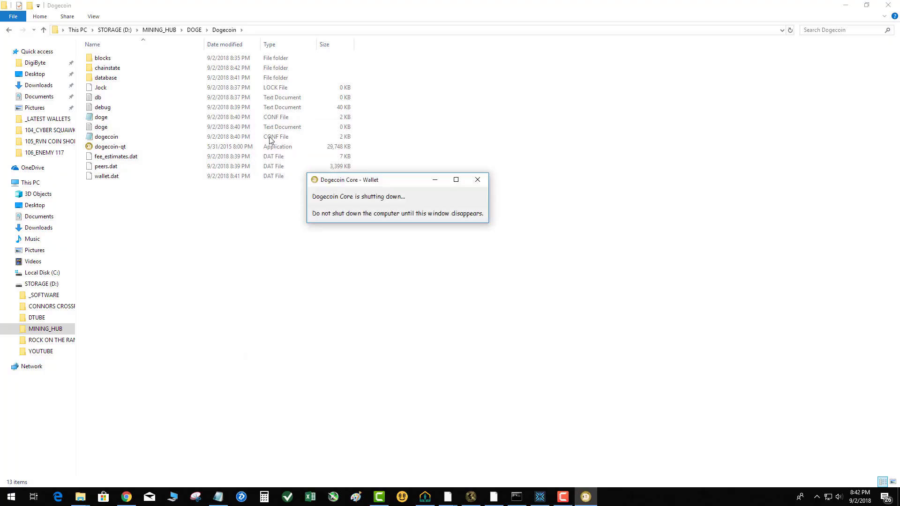
double_click(120, 137)
Step: Switch to Chrome and search Google for "dogecoin conf file" in a new tab
click(127, 498)
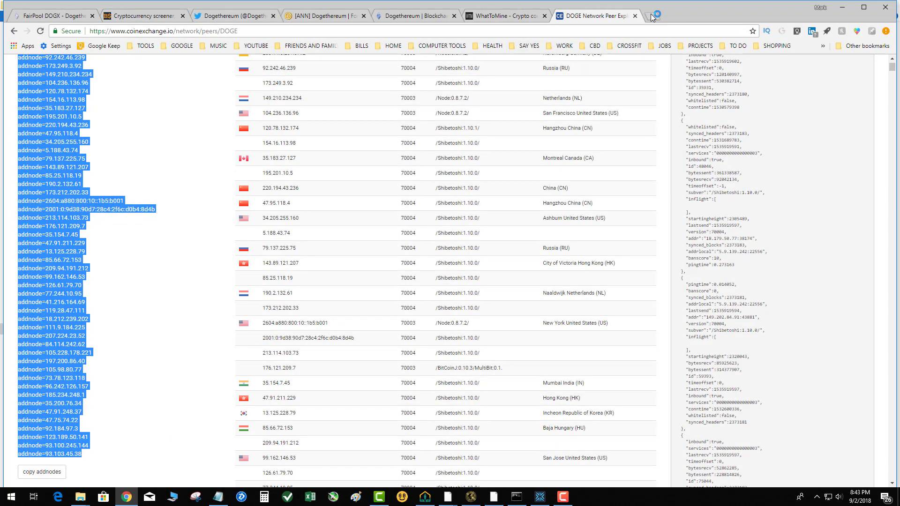
click(652, 17)
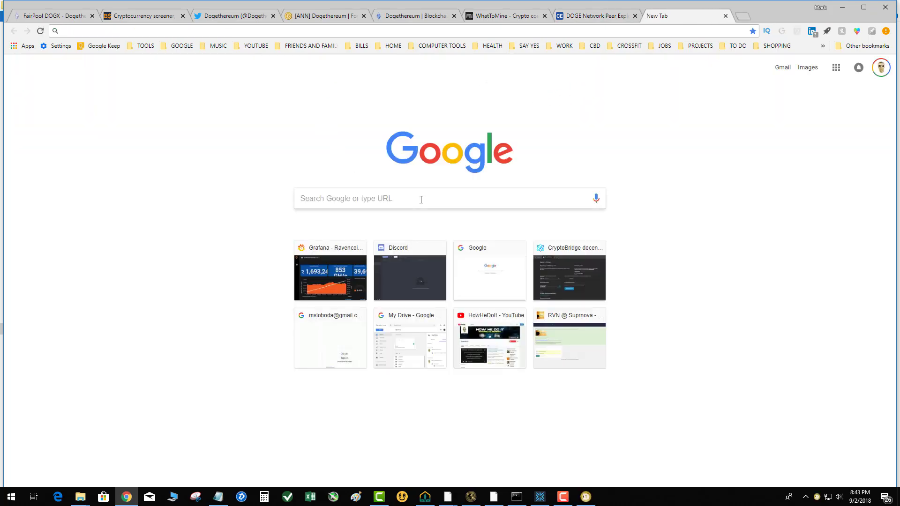
click(420, 200)
text(dog)
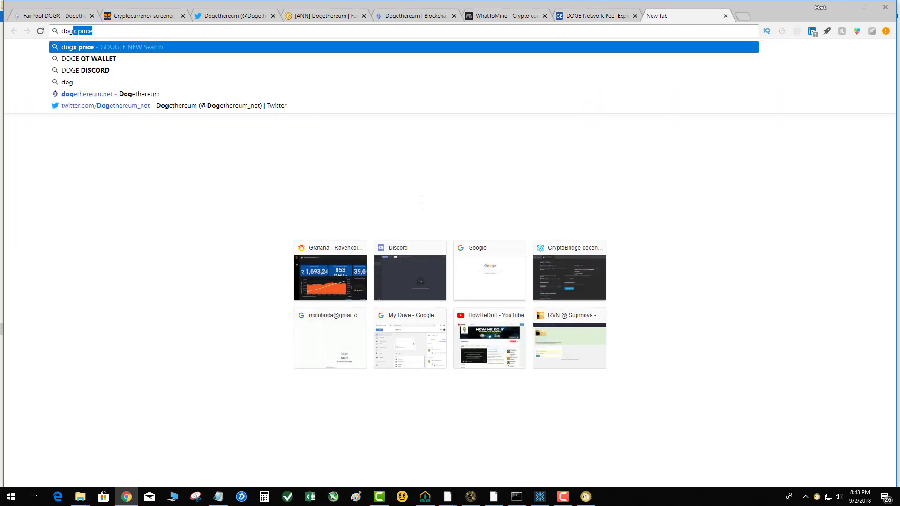
text(ecoin conf file)
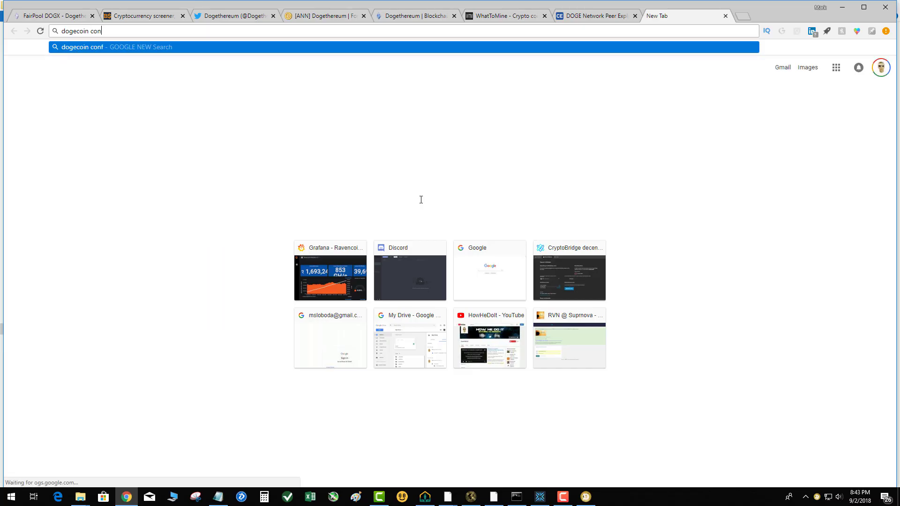
key(Return)
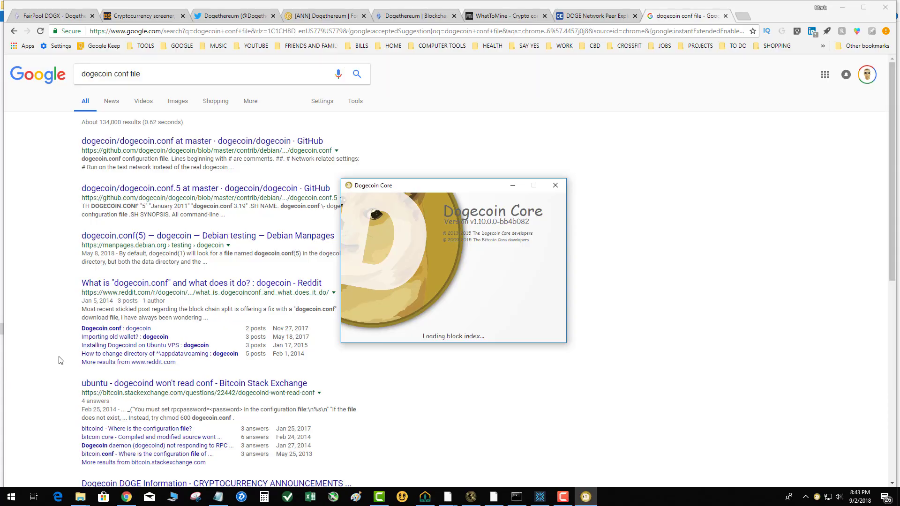
Step: Delete the doge text document and the doge CONF file from the Dogecoin folder, and close that folder window
click(81, 497)
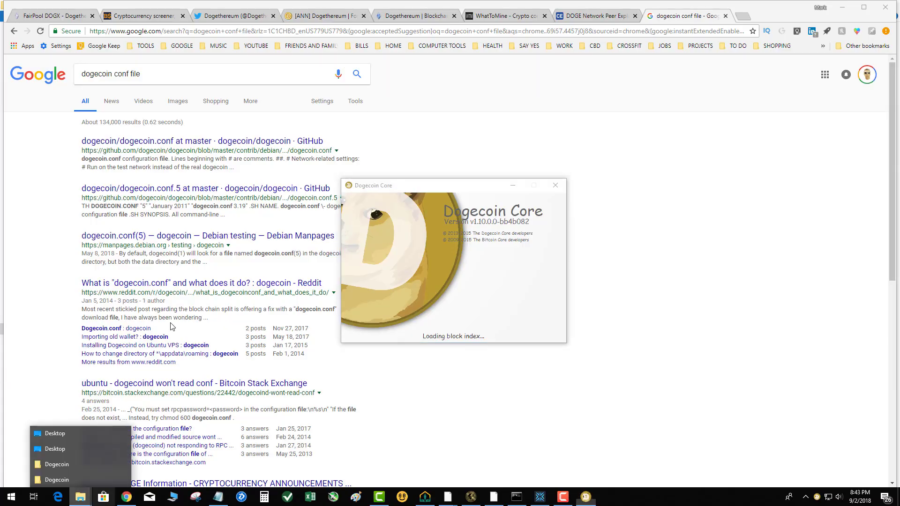
click(58, 465)
click(123, 331)
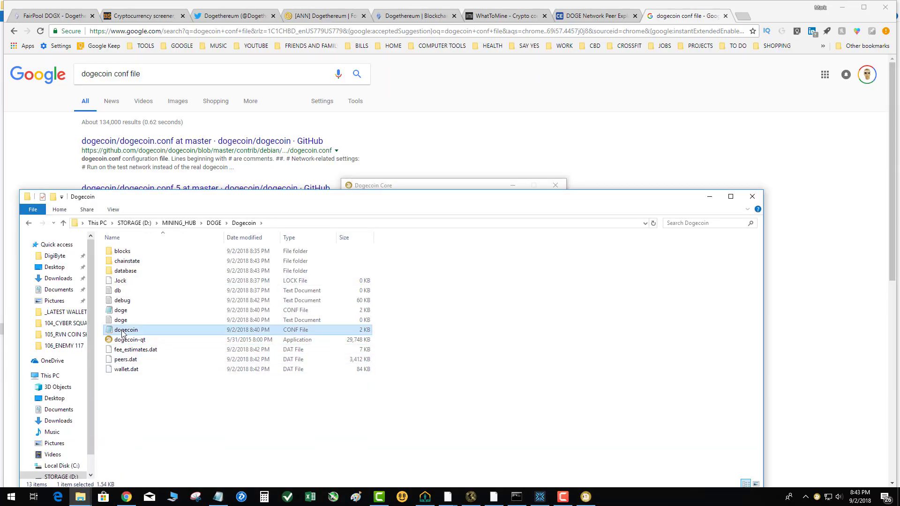
right_click(121, 320)
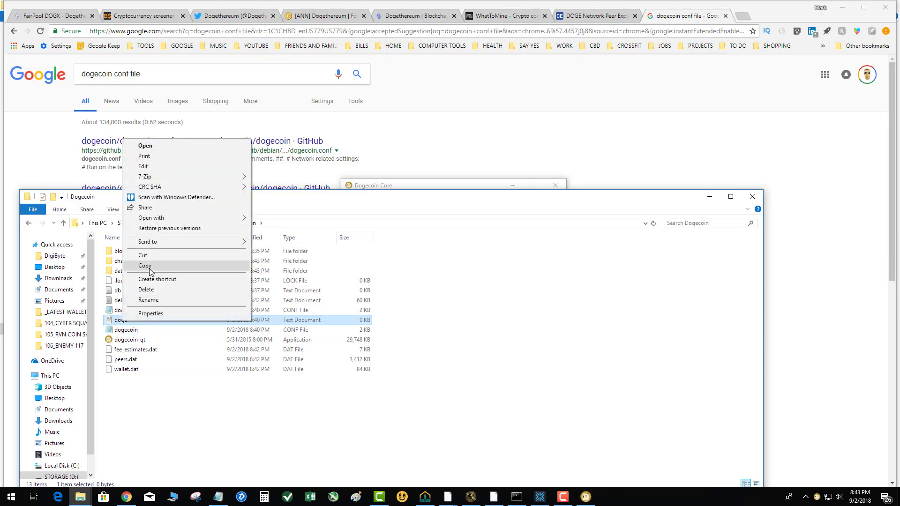
click(146, 290)
right_click(123, 312)
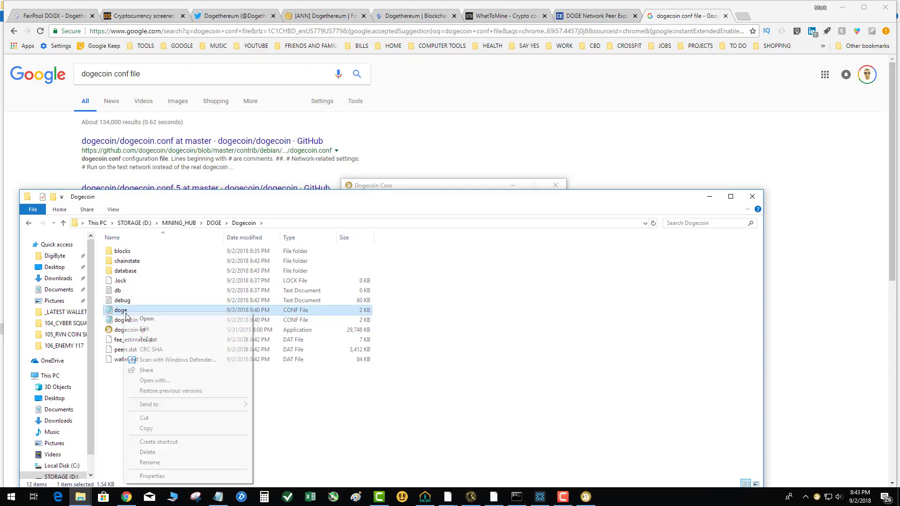
click(147, 452)
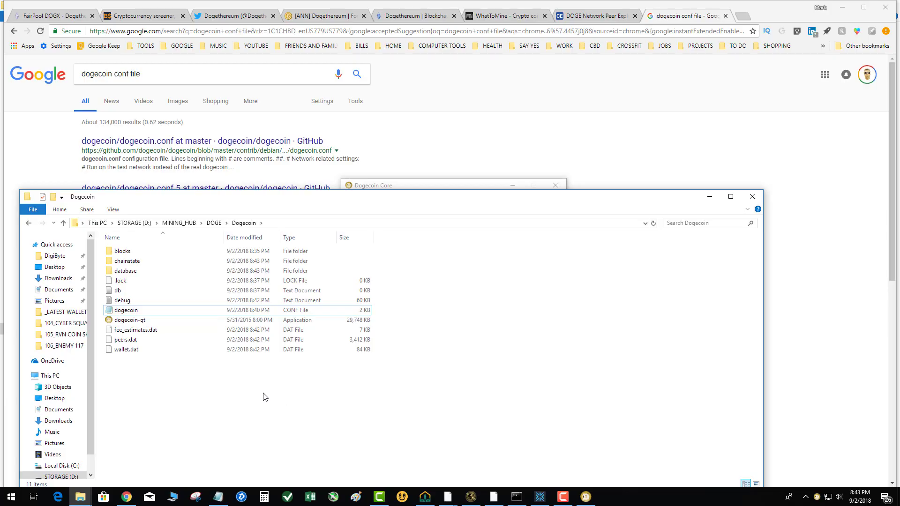
click(752, 196)
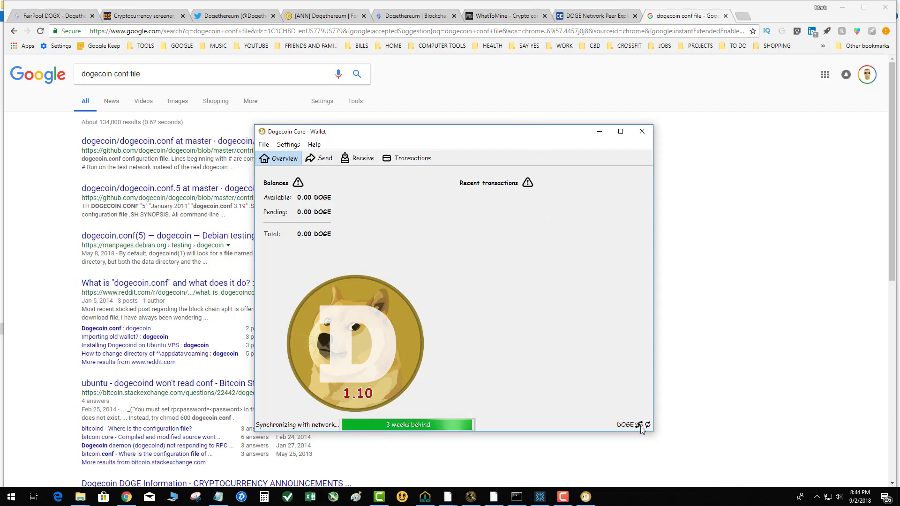
Step: Minimize the wallet and copy the selected addnode list from the CoinExchange DOGE network peers page
mouse_move(640, 426)
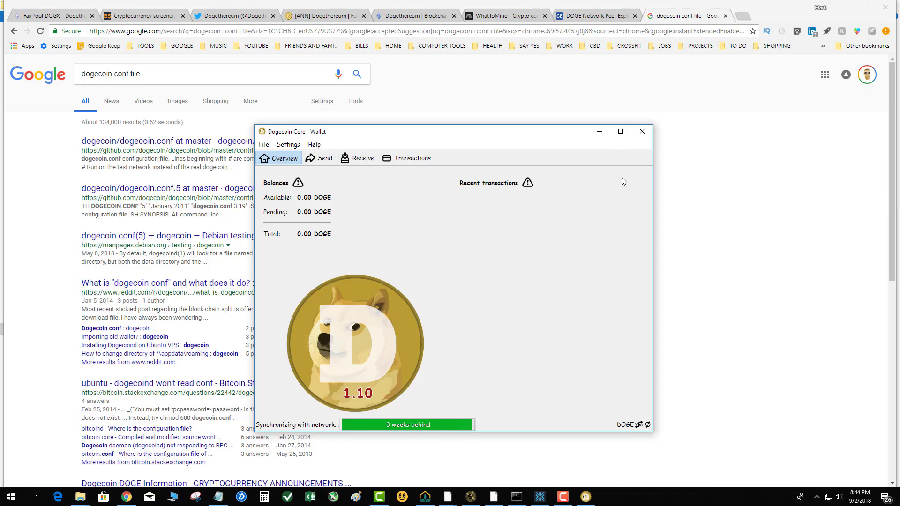
click(600, 132)
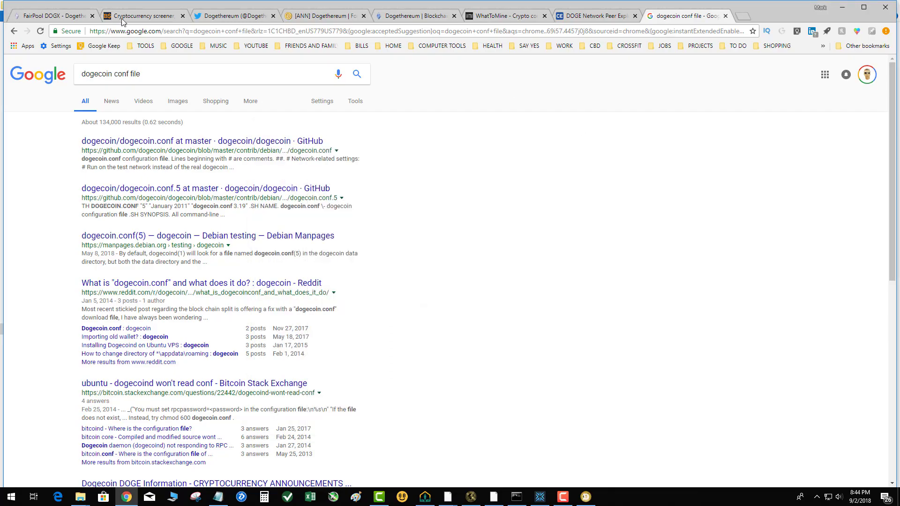
click(597, 16)
right_click(69, 157)
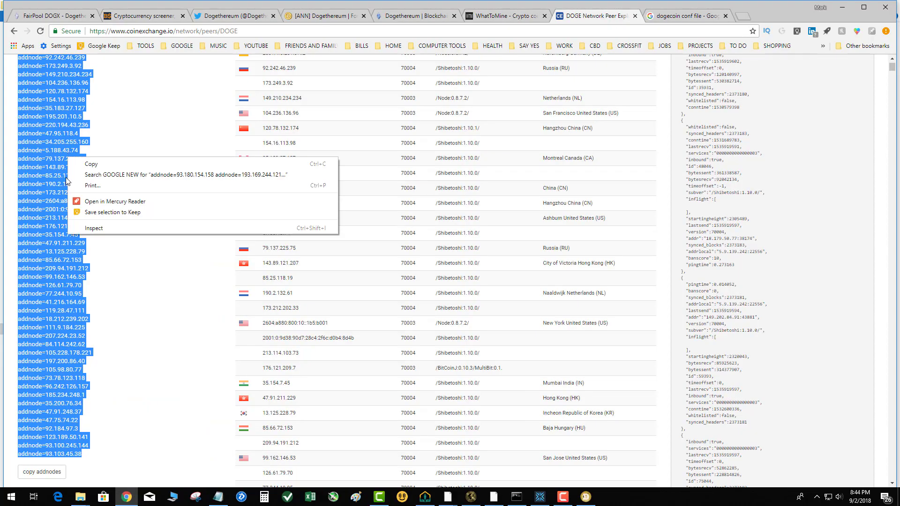
click(82, 165)
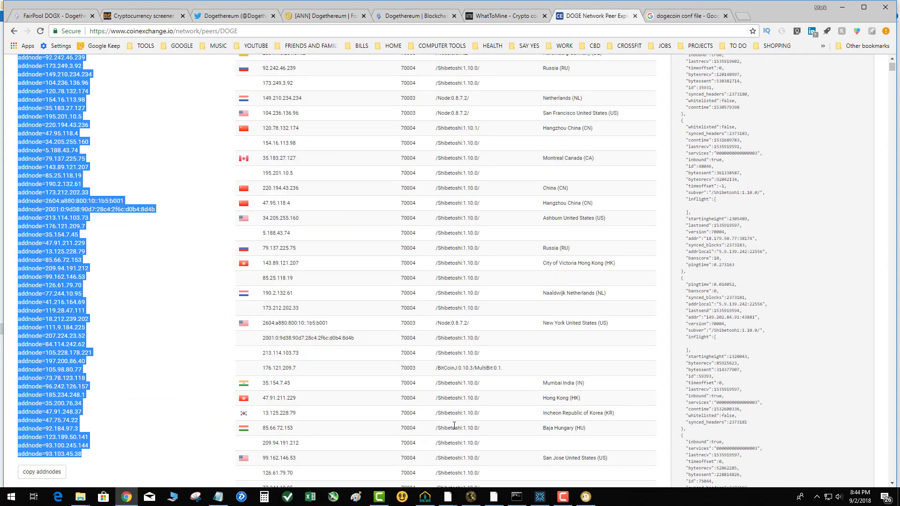